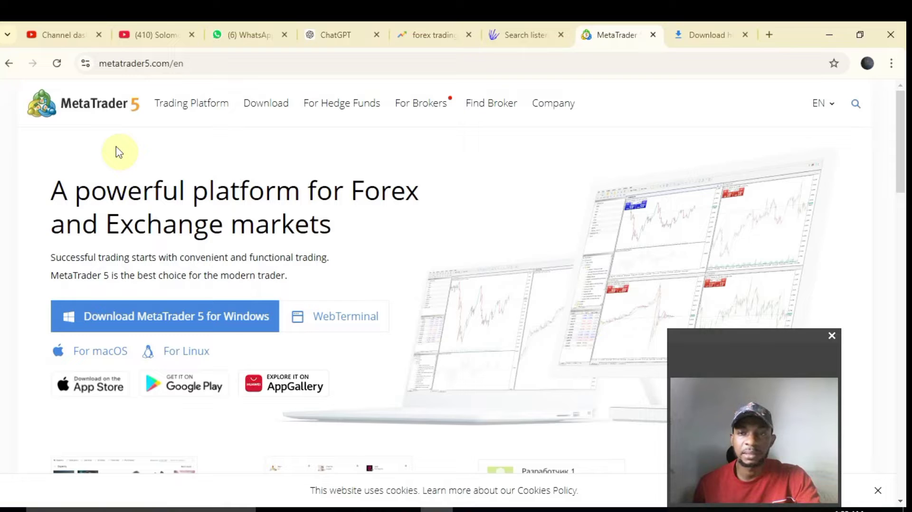
# Step: Search Google for metatrader in a new tab, then close it and return to the MetaTrader 5 site
pyautogui.click(770, 35)
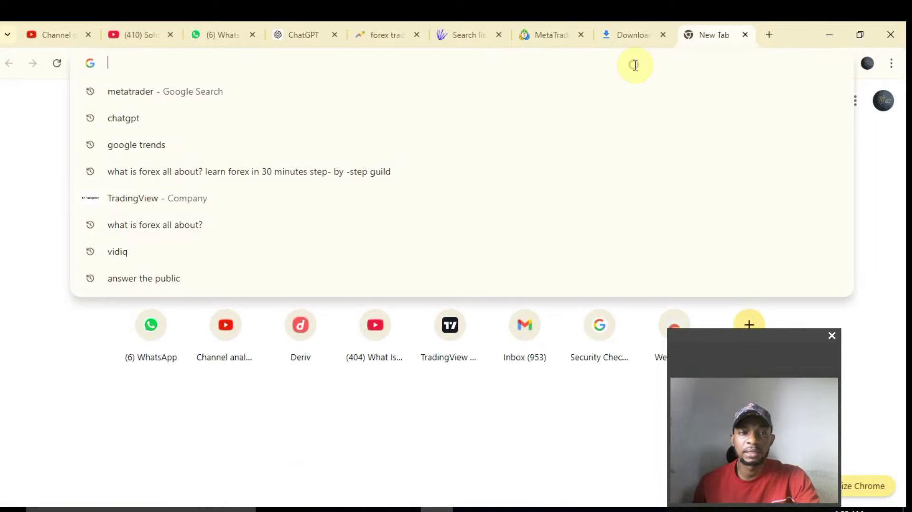
pyautogui.click(130, 95)
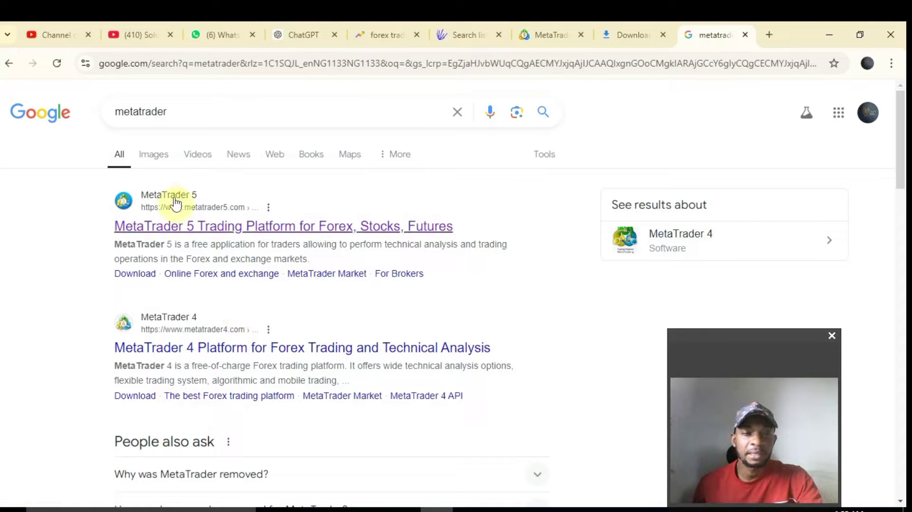
pyautogui.click(744, 35)
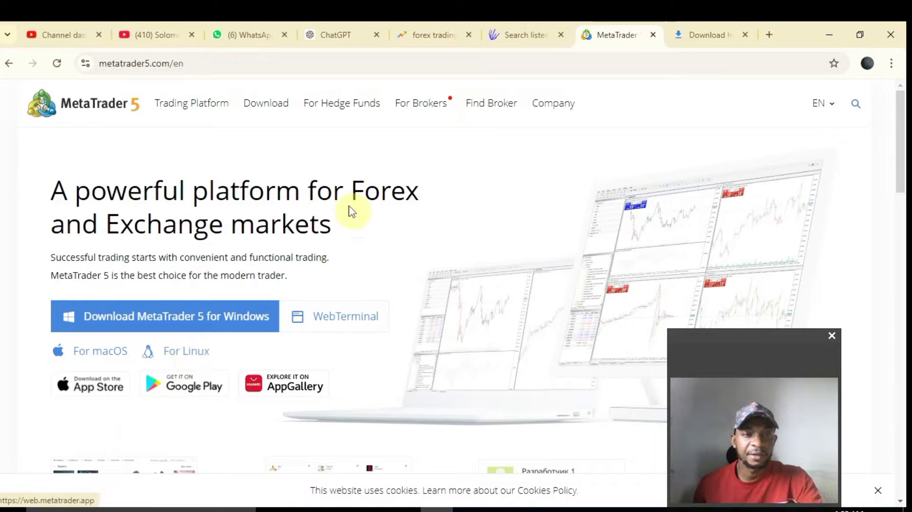
# Step: Open Robots and Indicators under Trading Platform > Automated Trading and scroll to the page footer
pyautogui.moveTo(174, 99)
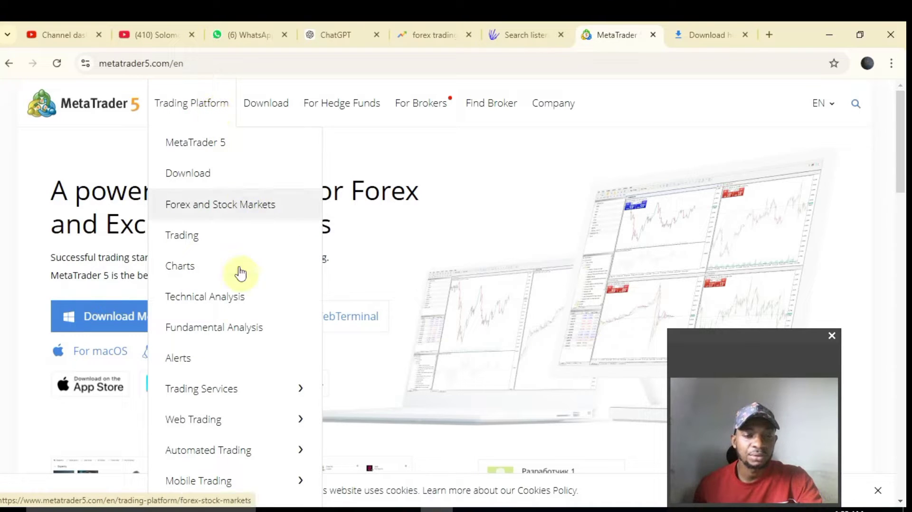
pyautogui.moveTo(223, 431)
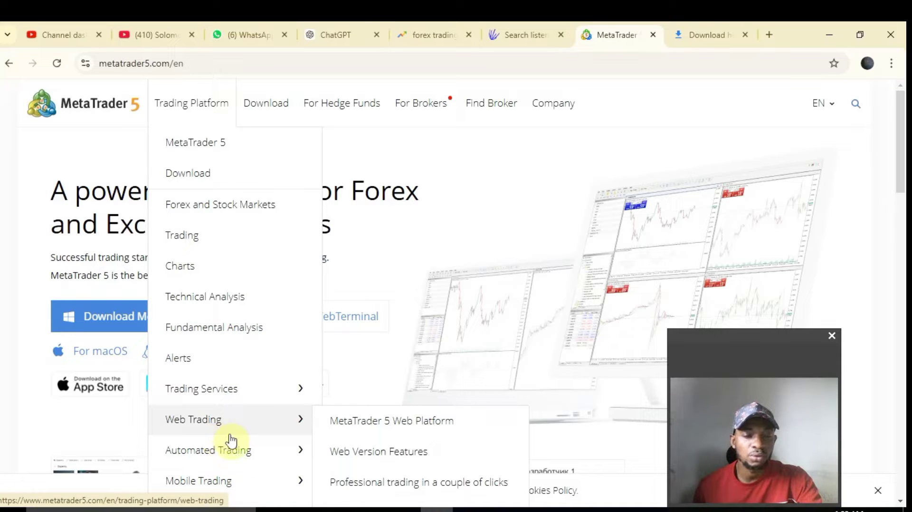
pyautogui.moveTo(226, 451)
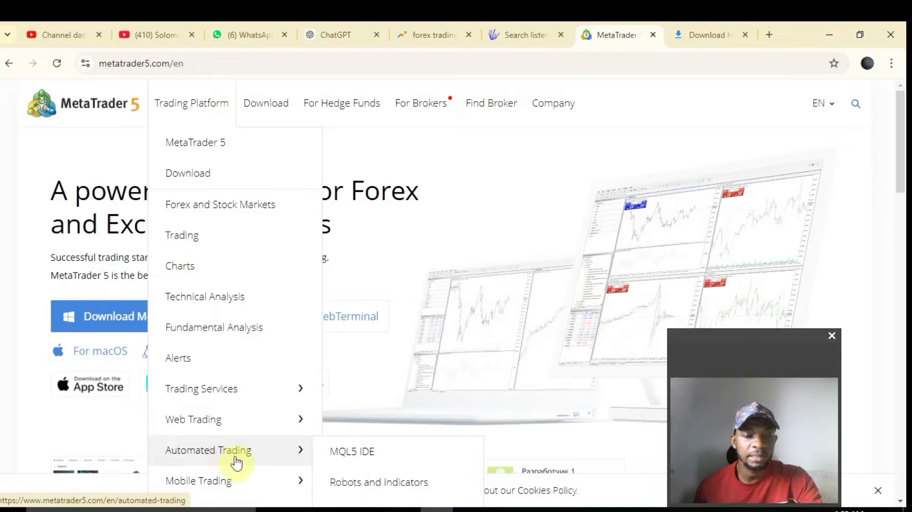
pyautogui.click(353, 490)
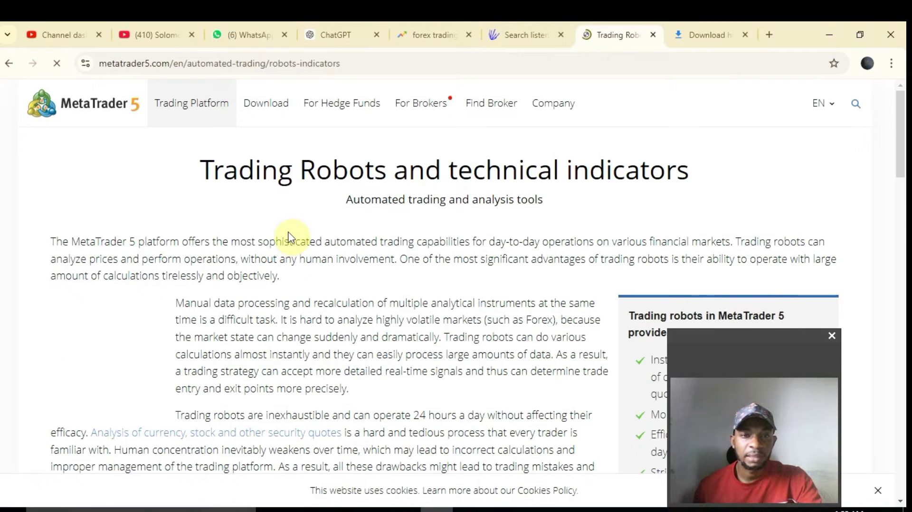
pyautogui.scroll(-5, 327, 207)
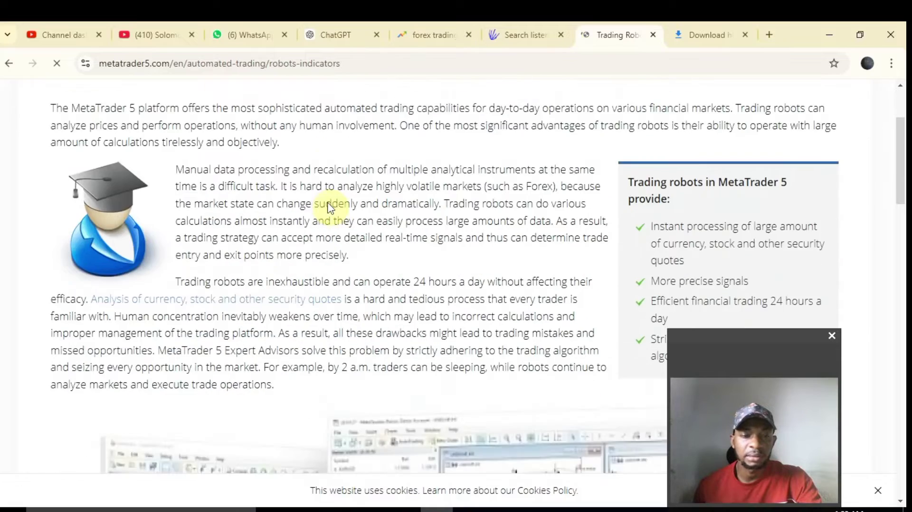
pyautogui.scroll(-10, 331, 211)
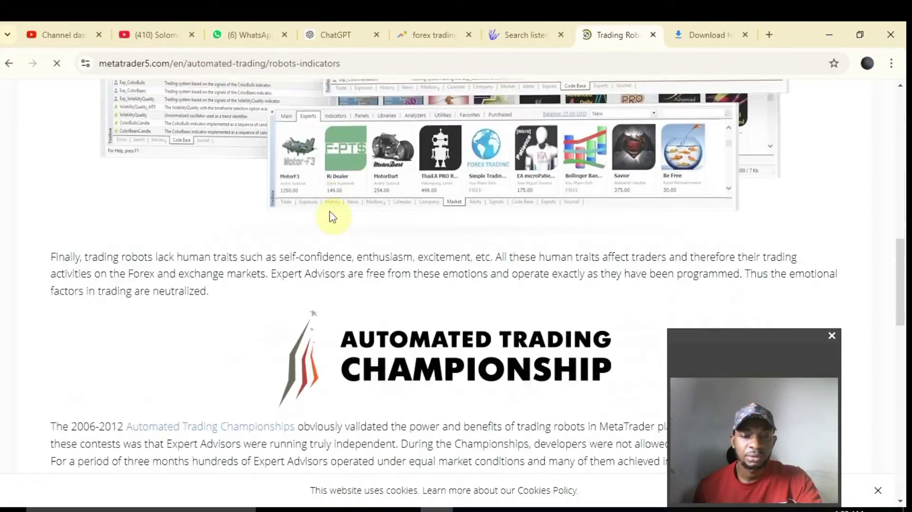
pyautogui.scroll(-15, 331, 219)
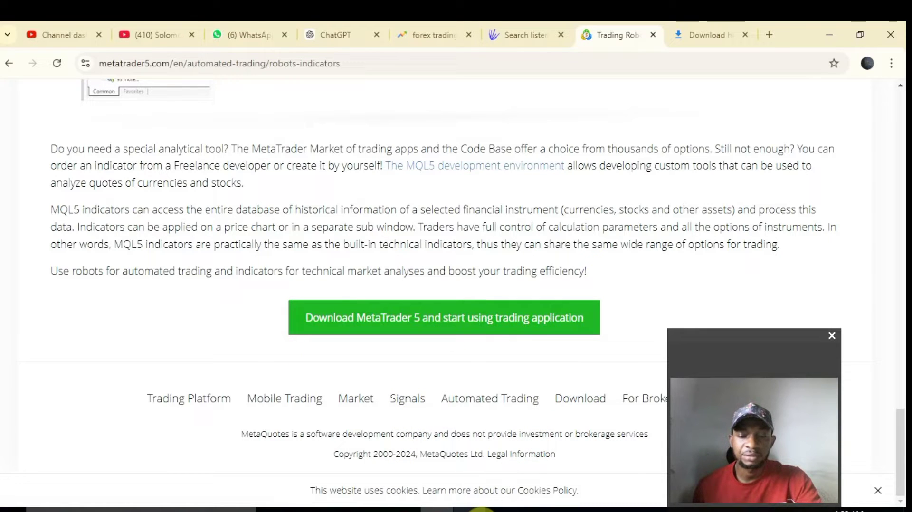
pyautogui.click(481, 510)
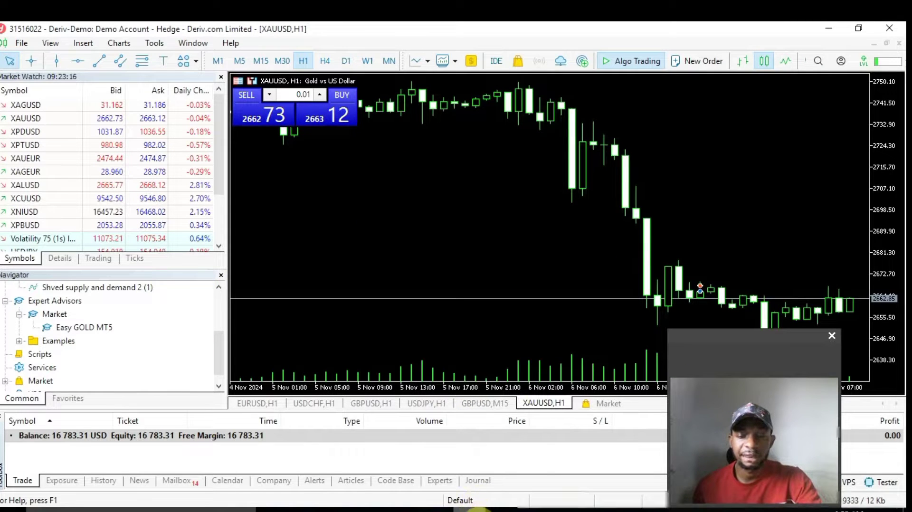
pyautogui.moveTo(478, 509)
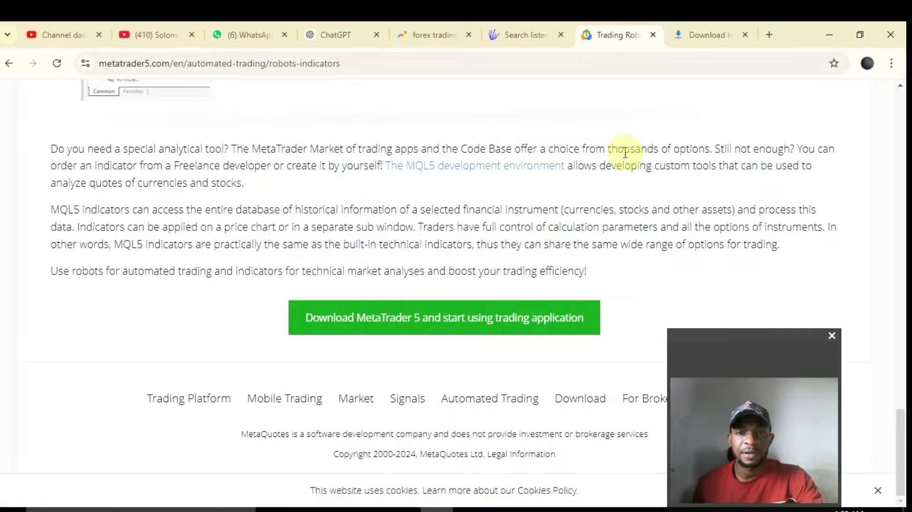
pyautogui.scroll(7, 333, 227)
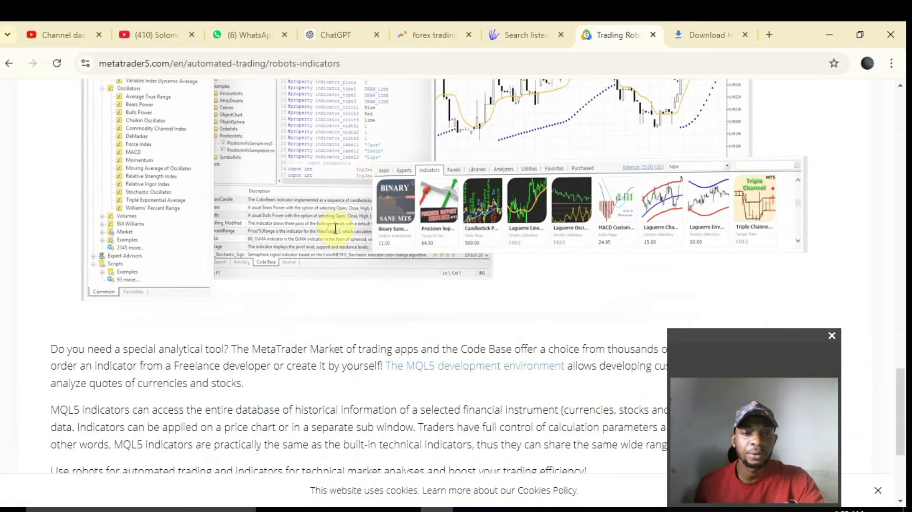
pyautogui.scroll(10, 340, 225)
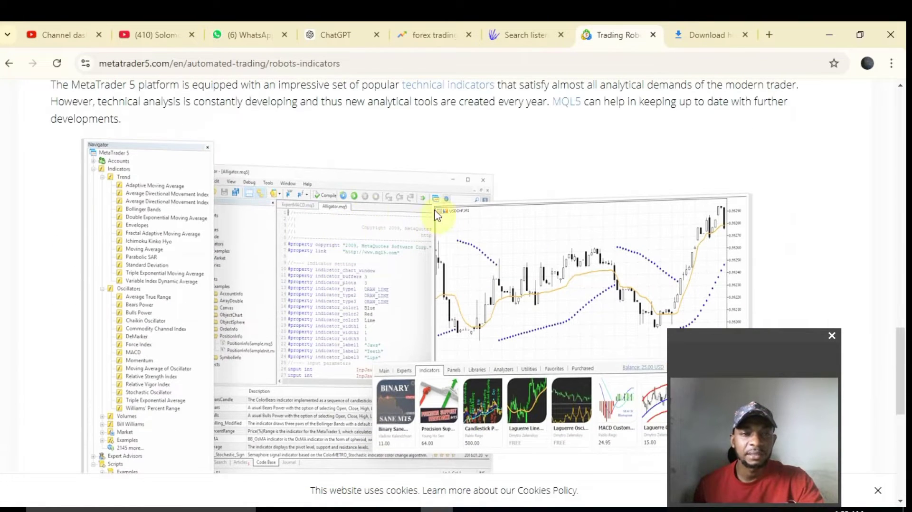
pyautogui.scroll(15, 298, 229)
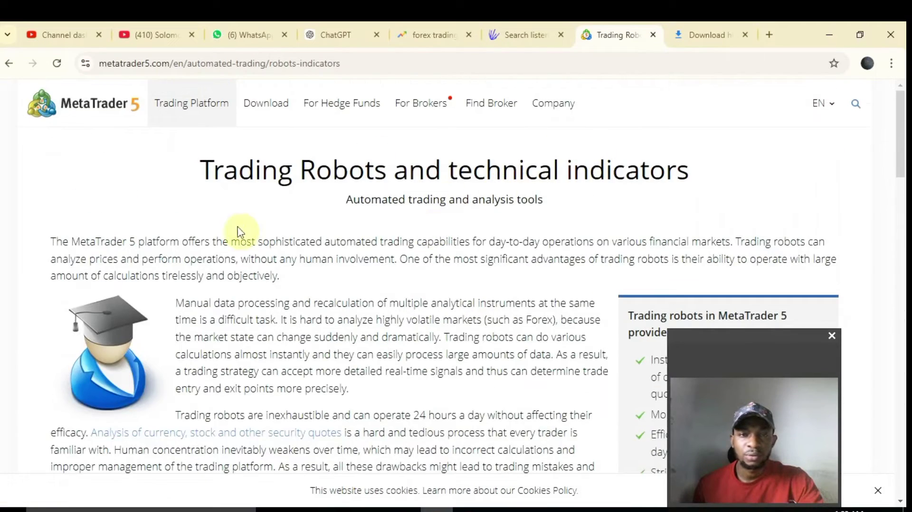
pyautogui.moveTo(195, 102)
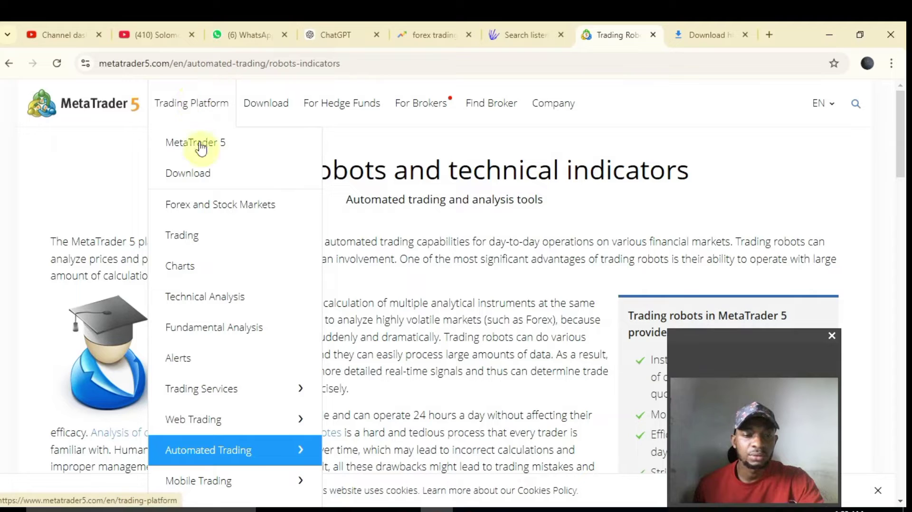
pyautogui.moveTo(302, 463)
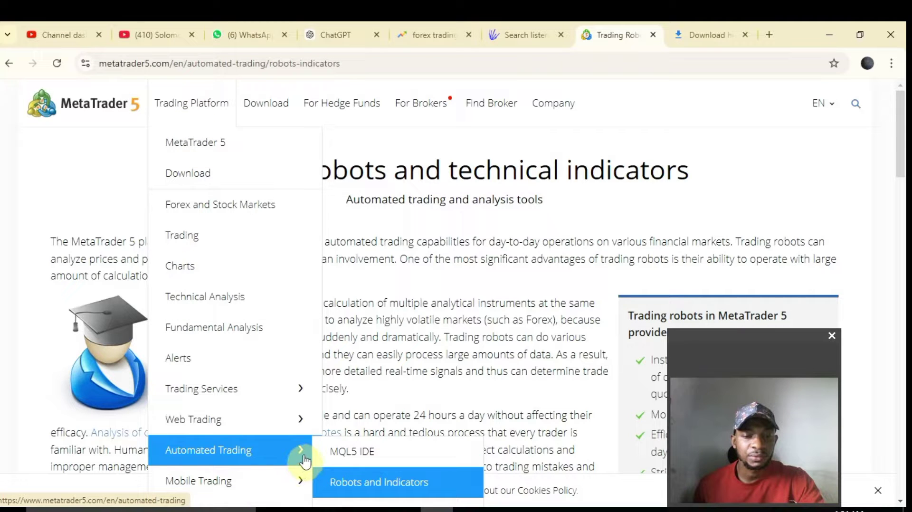
pyautogui.click(379, 484)
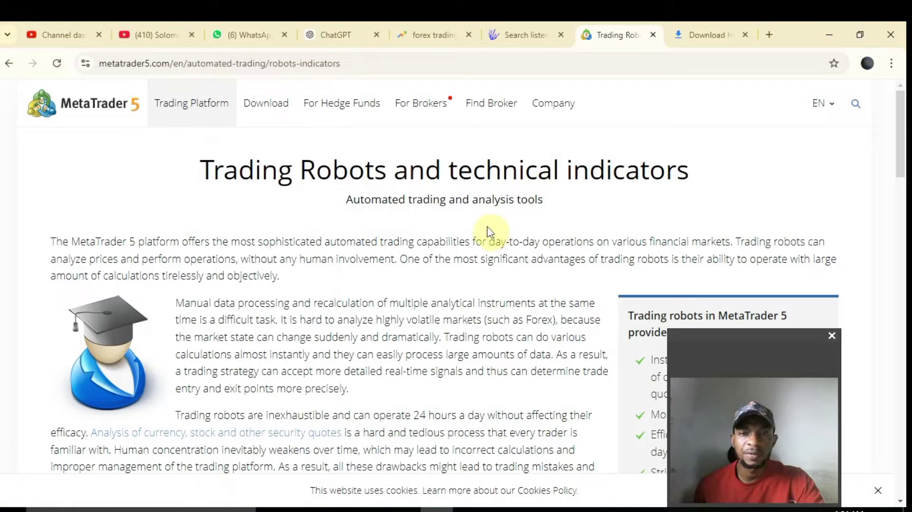
pyautogui.scroll(-20, 464, 208)
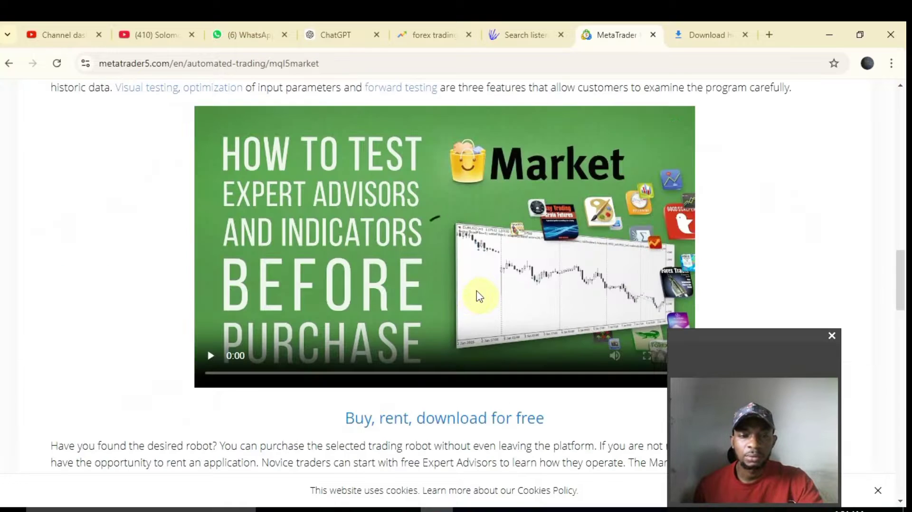
# Step: Scroll through the MetaTrader Market page down to its MetaTrader 5 download offer
pyautogui.scroll(-6, 422, 332)
pyautogui.scroll(-15, 415, 340)
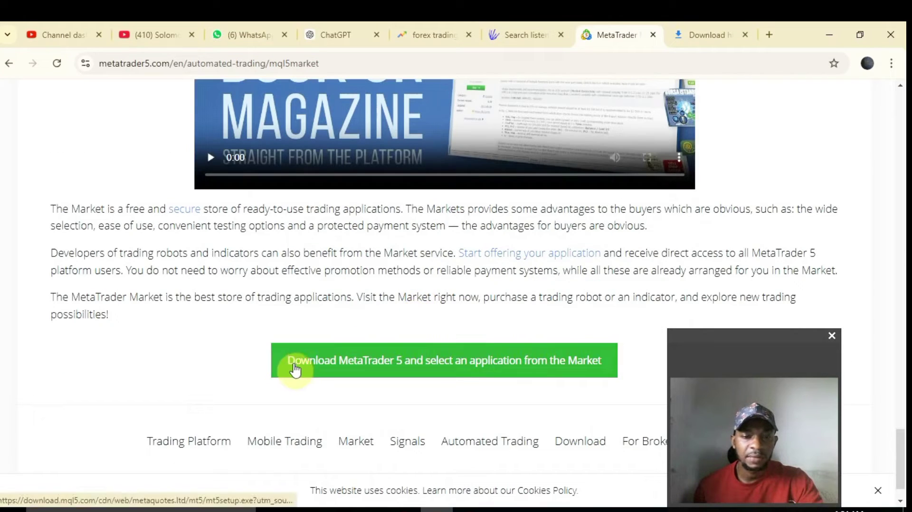
pyautogui.scroll(15, 428, 307)
pyautogui.scroll(-4, 429, 315)
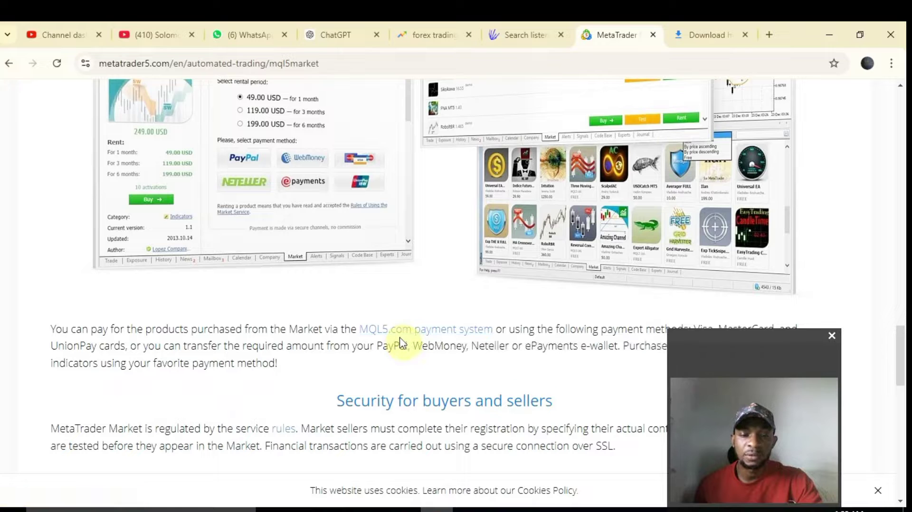
pyautogui.scroll(-6, 391, 347)
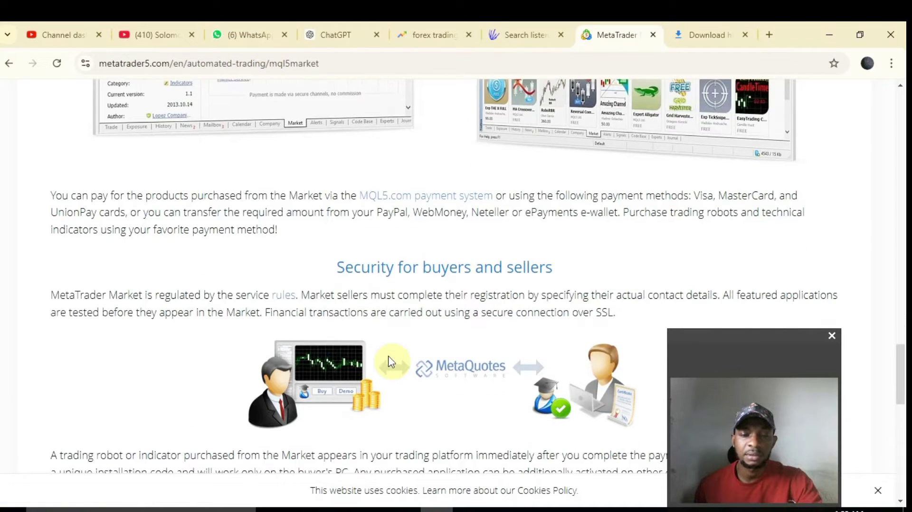
pyautogui.scroll(-3, 392, 356)
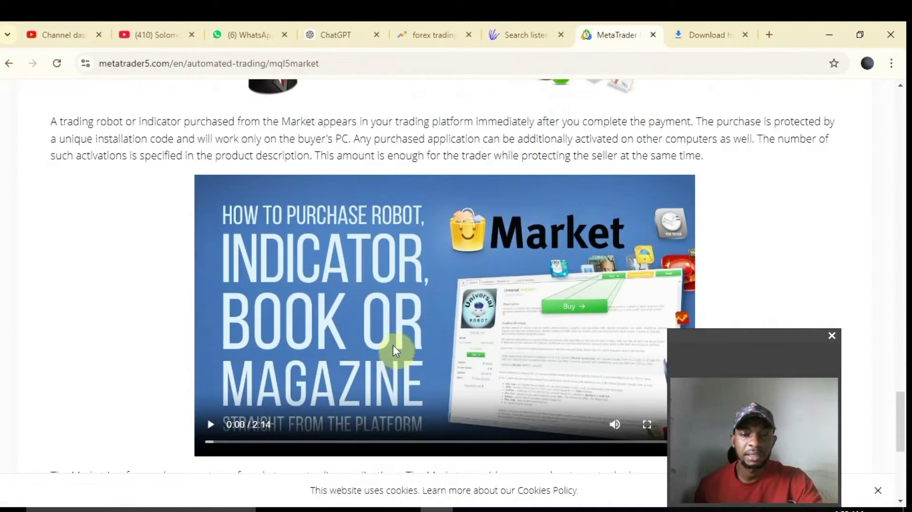
pyautogui.scroll(-5, 393, 346)
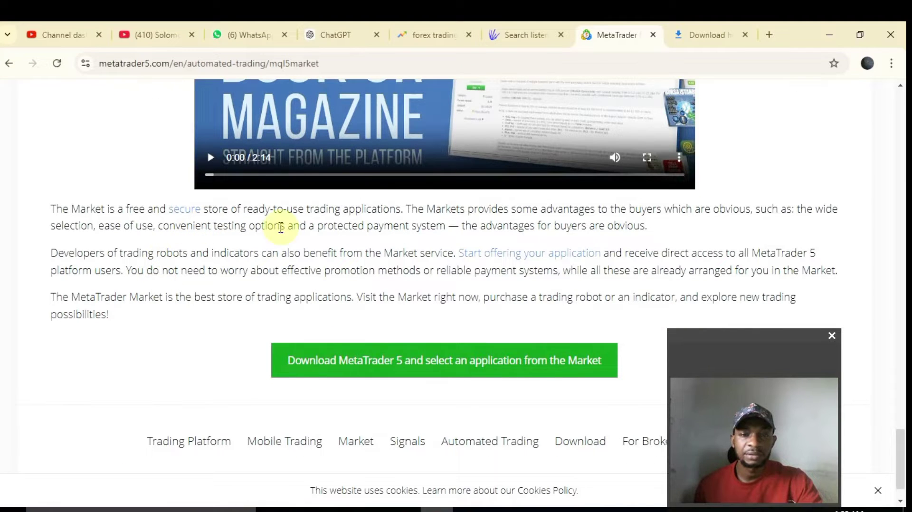
pyautogui.scroll(15, 180, 285)
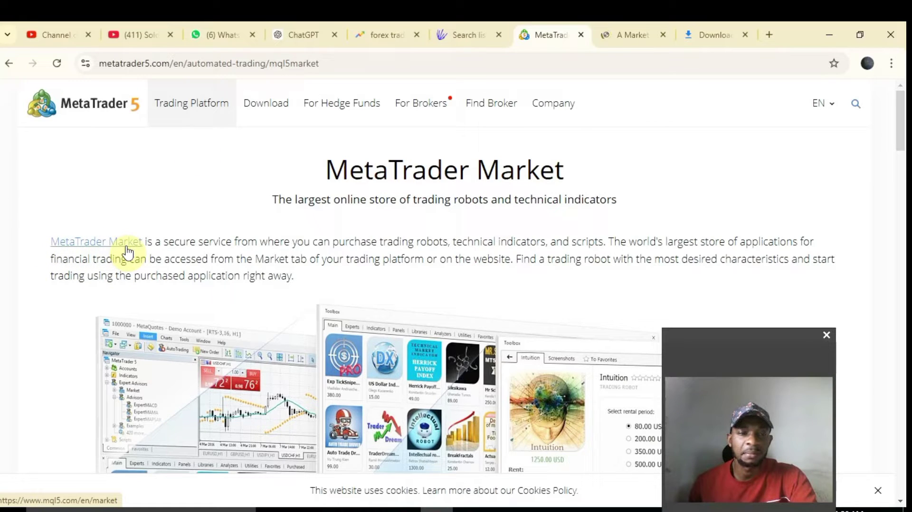
# Step: Switch to the newly opened Market tab and browse the MQL5 Market front page
pyautogui.click(621, 31)
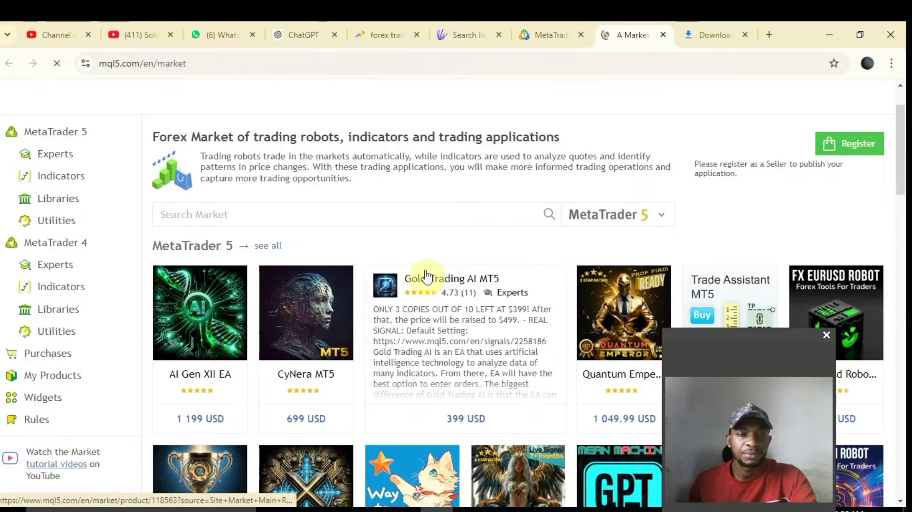
pyautogui.scroll(-1, 432, 284)
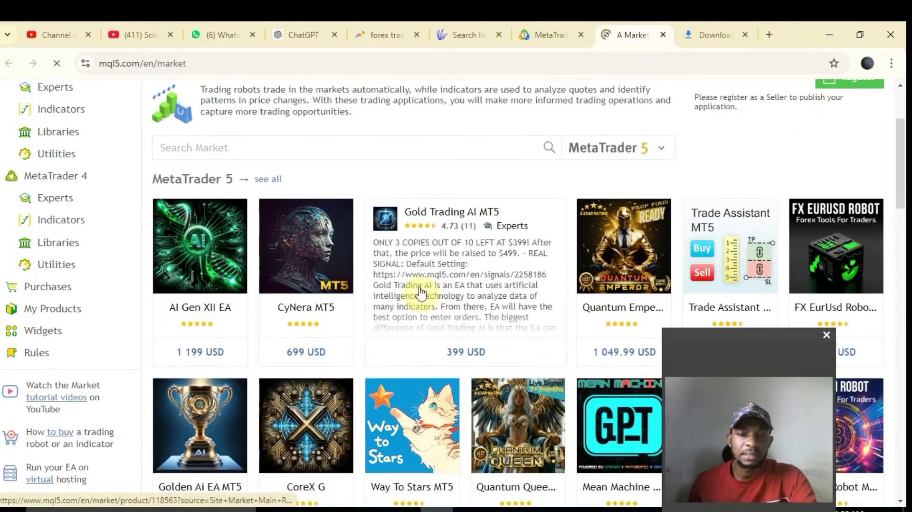
pyautogui.moveTo(162, 319)
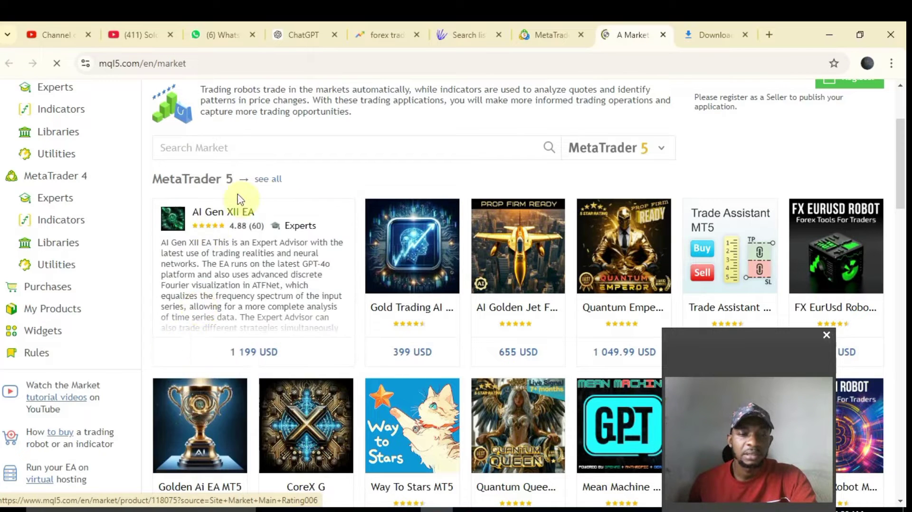
pyautogui.moveTo(526, 272)
pyautogui.scroll(-1, 334, 261)
pyautogui.scroll(3, 238, 246)
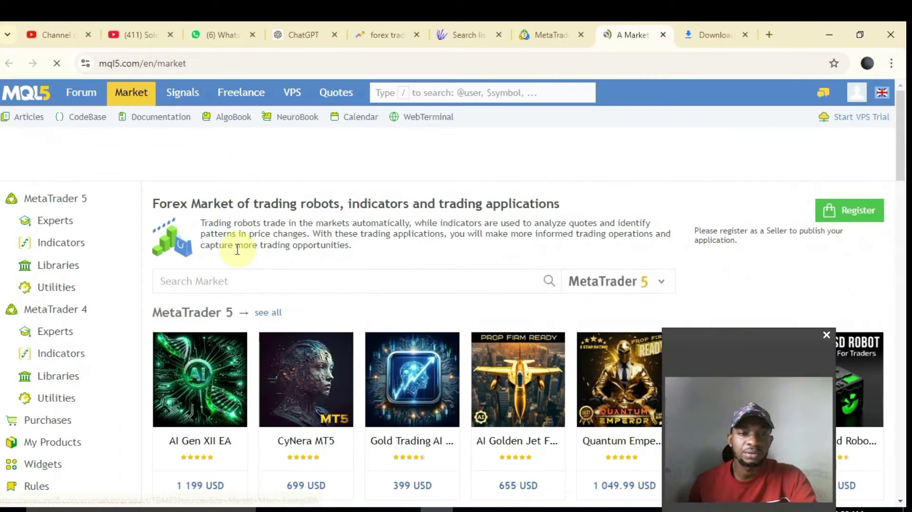
# Step: Search the Market for 'robot' and look over the resulting expert advisor cards and prices
pyautogui.click(227, 281)
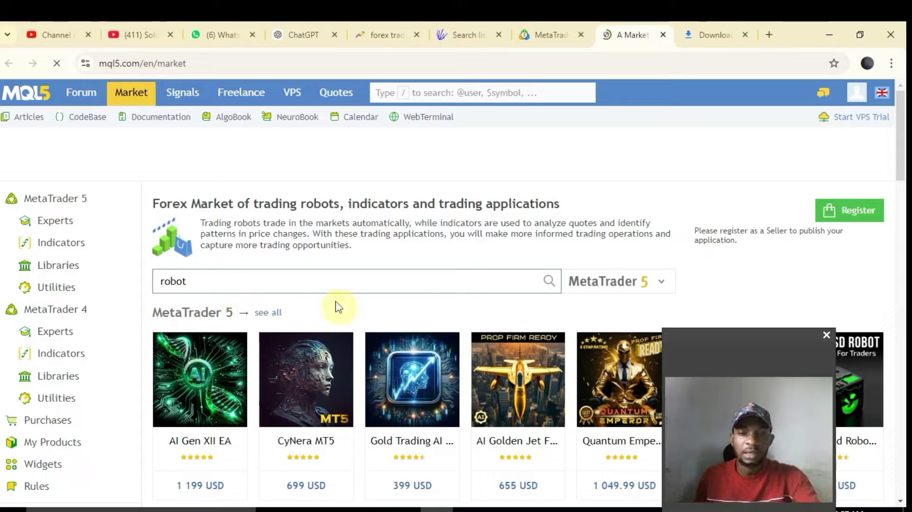
pyautogui.click(556, 288)
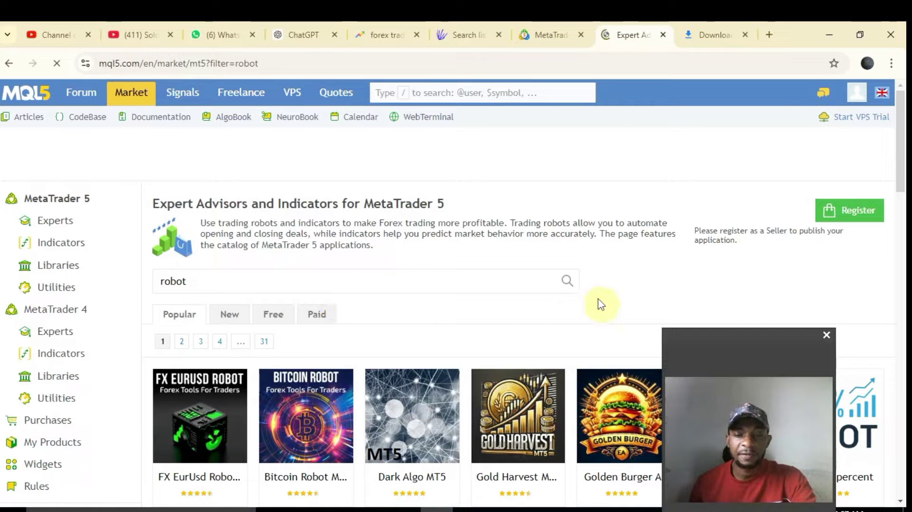
pyautogui.scroll(-1, 295, 316)
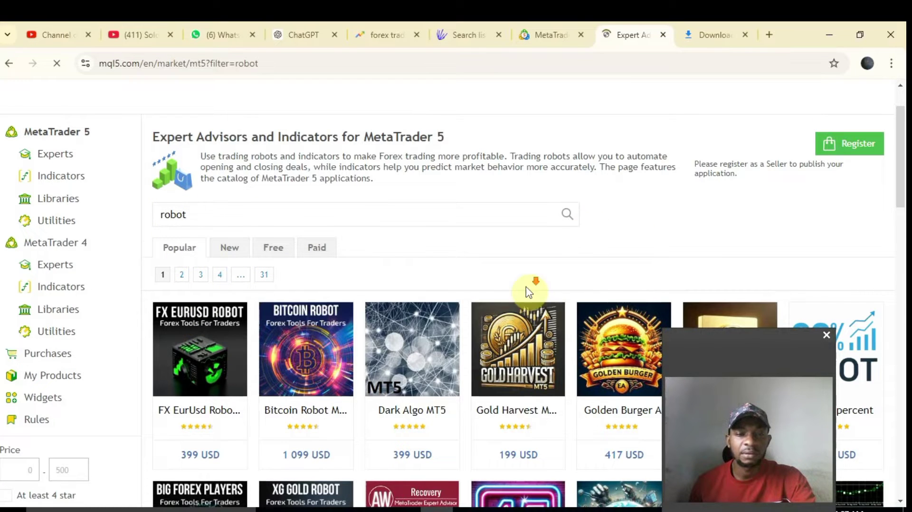
pyautogui.scroll(-1, 533, 285)
pyautogui.scroll(-2, 151, 333)
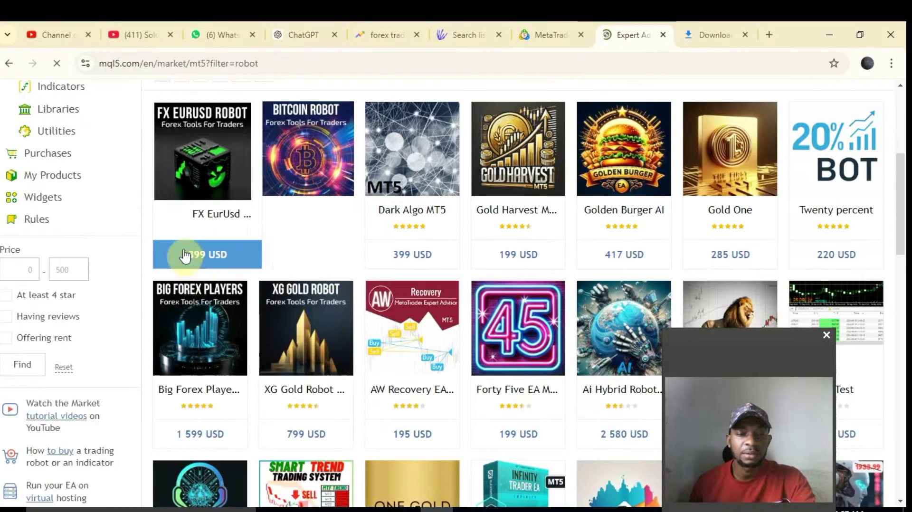
pyautogui.moveTo(183, 259)
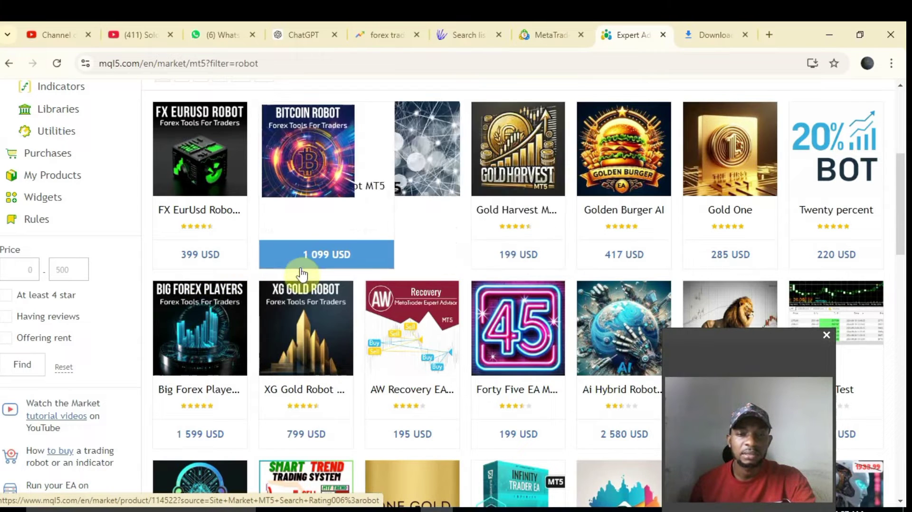
pyautogui.moveTo(314, 262)
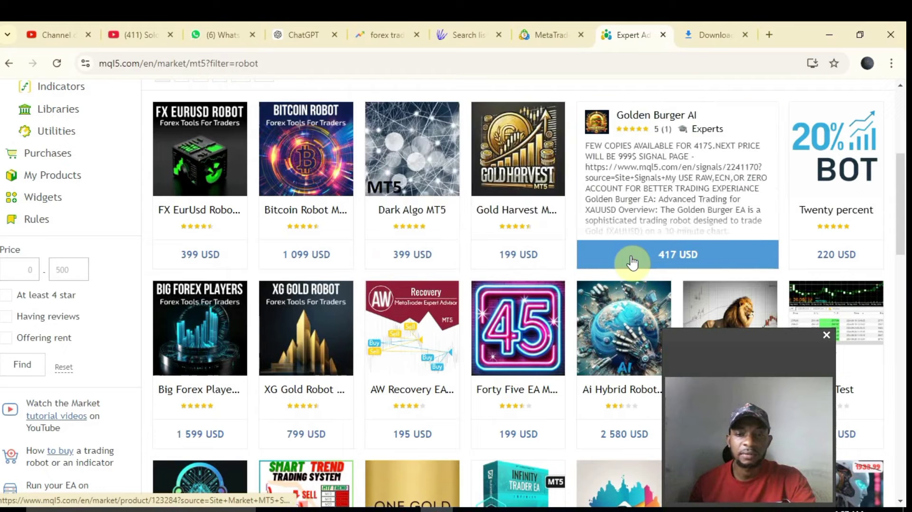
pyautogui.moveTo(555, 269)
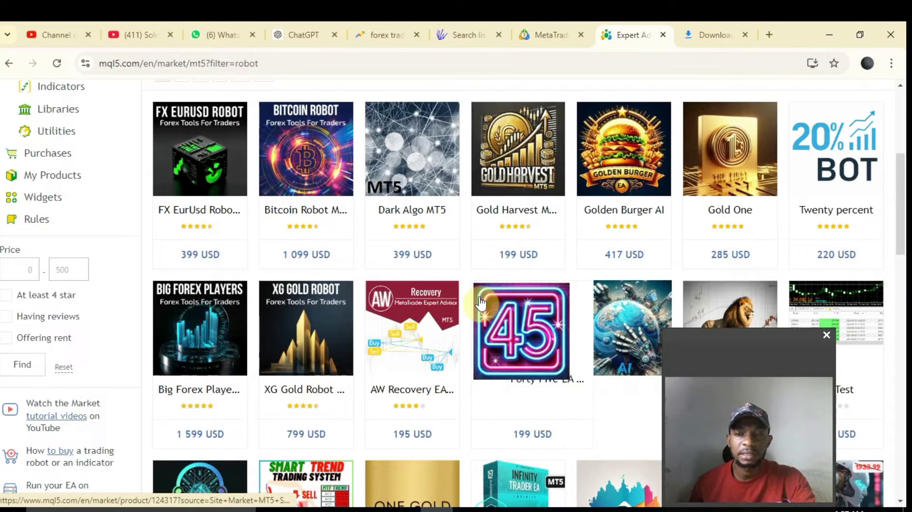
pyautogui.scroll(3, 555, 268)
pyautogui.moveTo(461, 310)
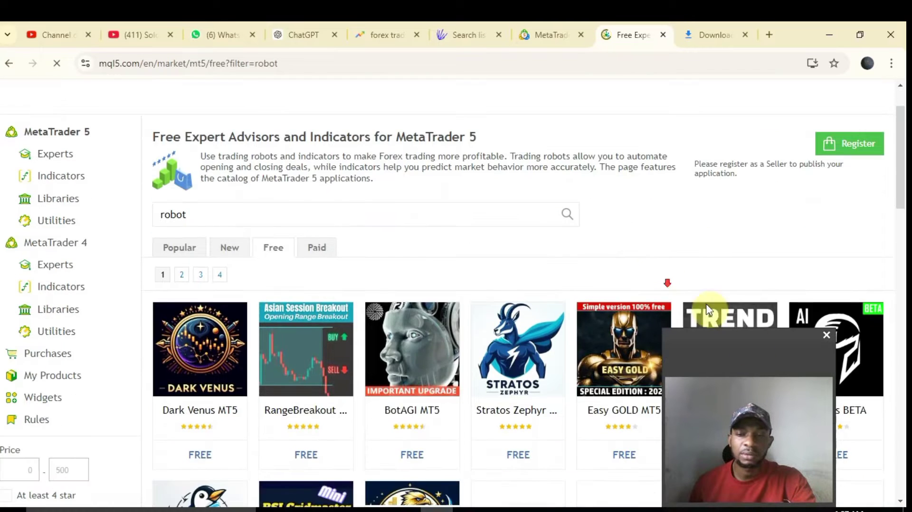
# Step: Show only Free robot results, scroll the listing, and return up to the Easy GOLD MT5 card
pyautogui.moveTo(759, 327); pyautogui.dragTo(61, 323)
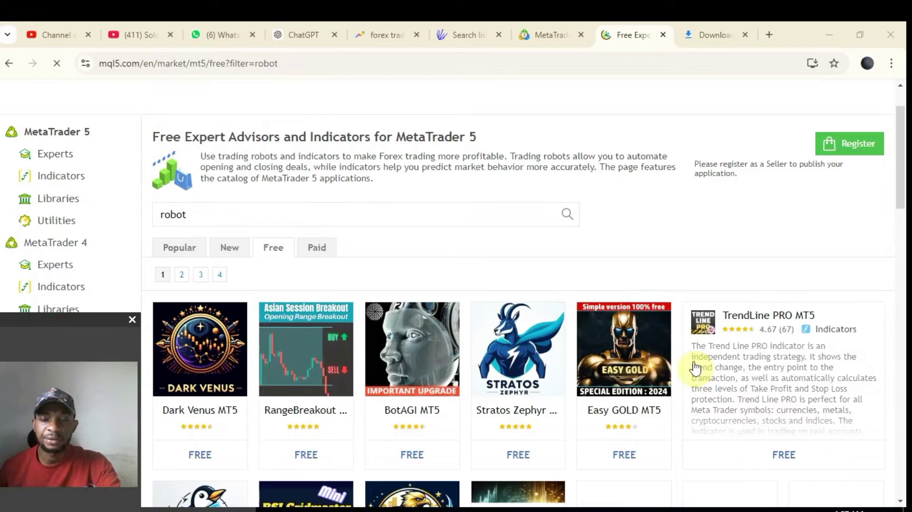
pyautogui.scroll(-3, 691, 363)
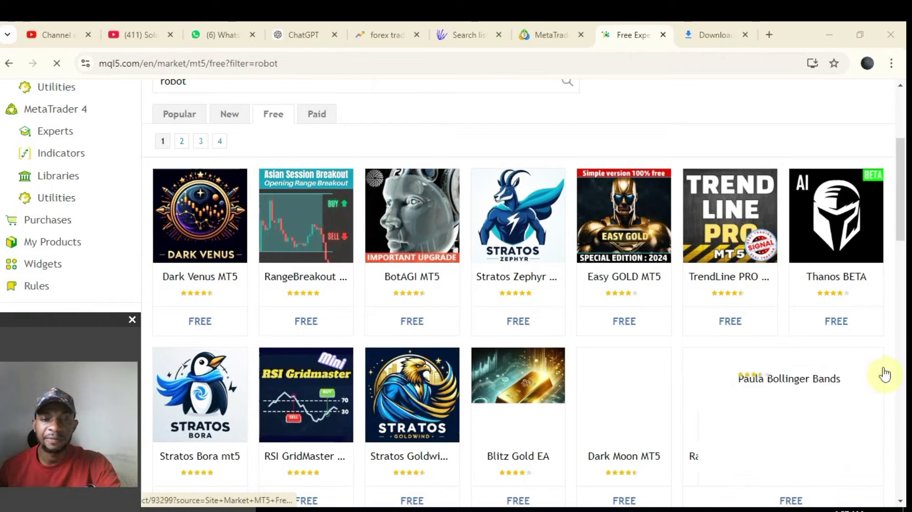
pyautogui.scroll(-1, 882, 378)
pyautogui.scroll(-3, 839, 464)
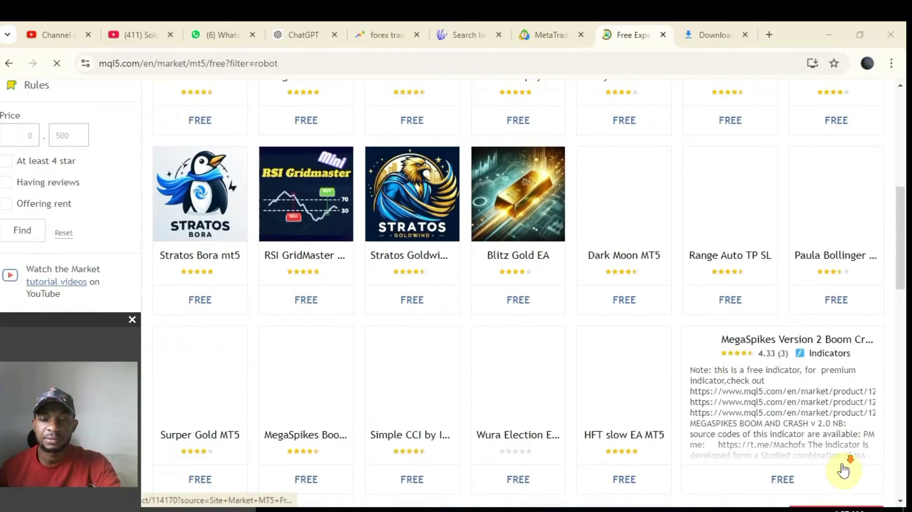
pyautogui.scroll(-4, 839, 468)
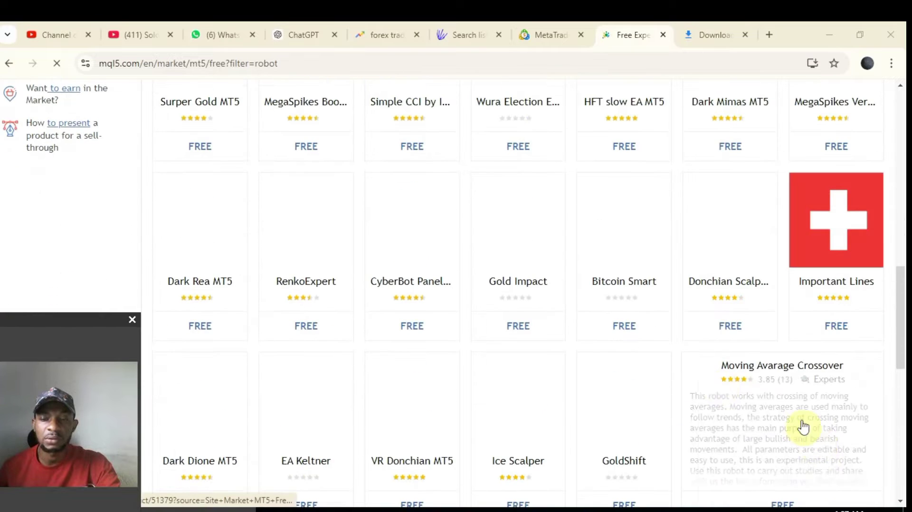
pyautogui.moveTo(207, 288)
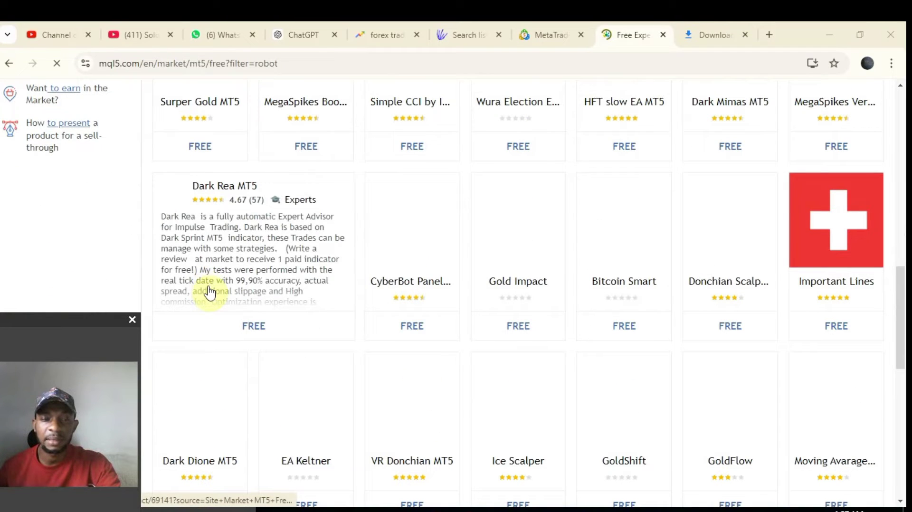
pyautogui.scroll(-5, 884, 332)
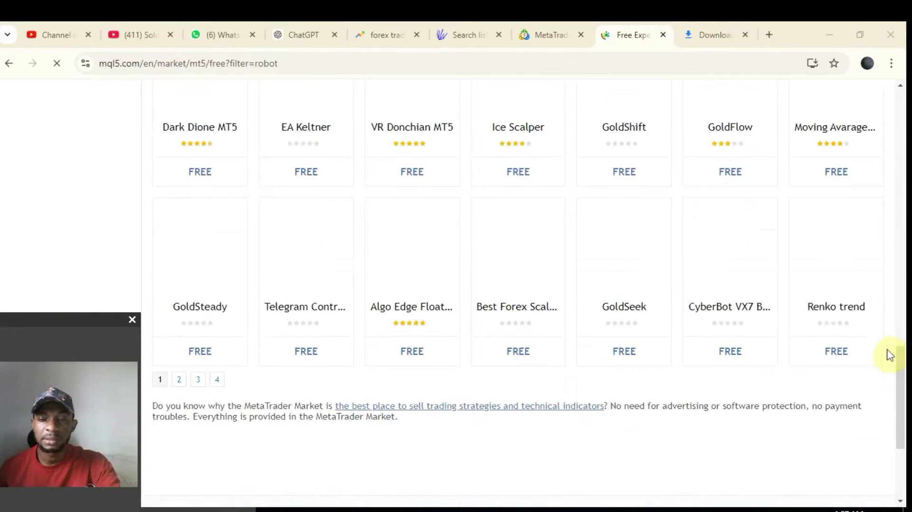
pyautogui.scroll(-2, 527, 430)
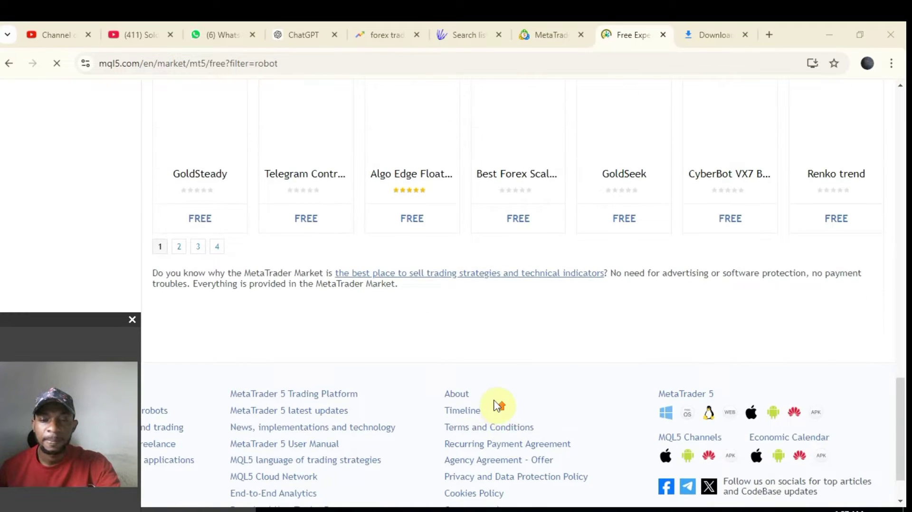
pyautogui.scroll(15, 497, 405)
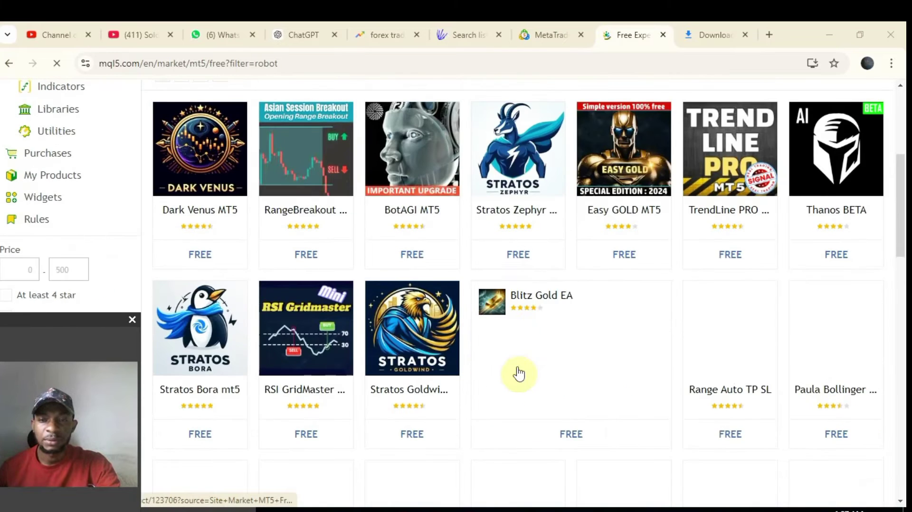
pyautogui.scroll(1, 519, 374)
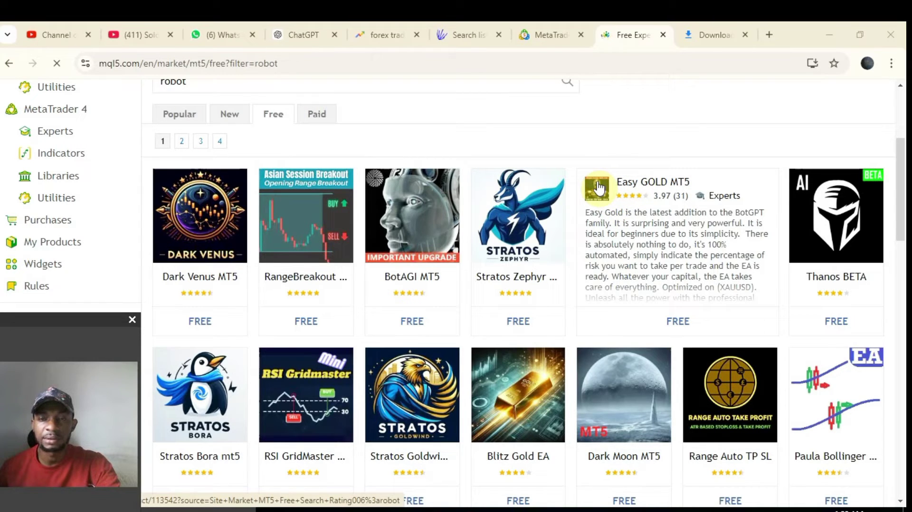
pyautogui.click(597, 188)
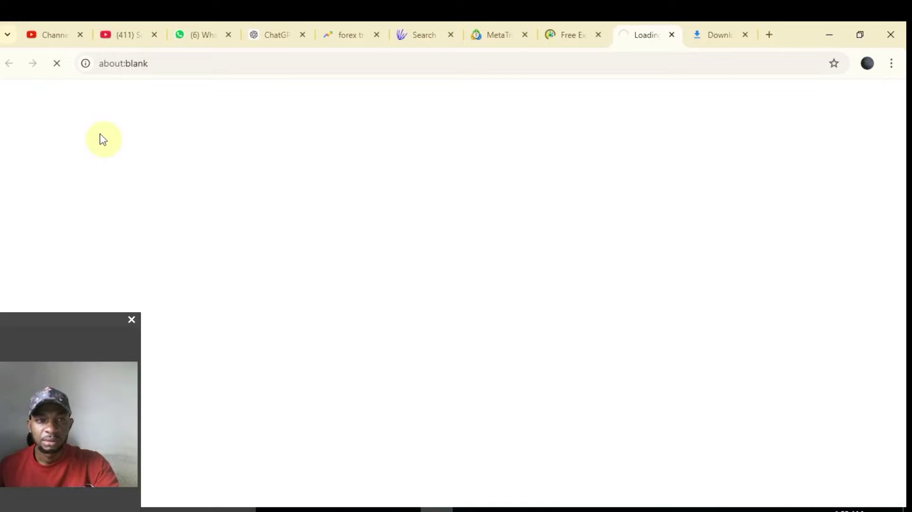
pyautogui.click(551, 38)
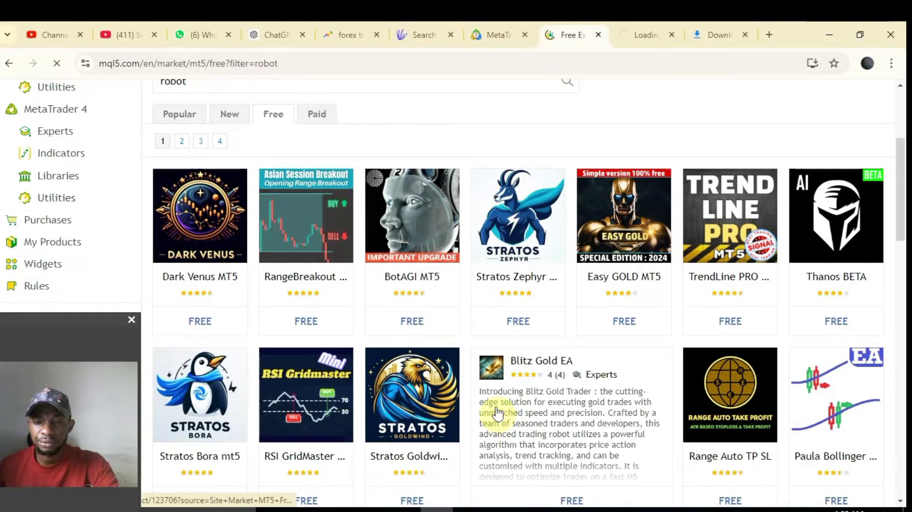
pyautogui.scroll(-1, 541, 390)
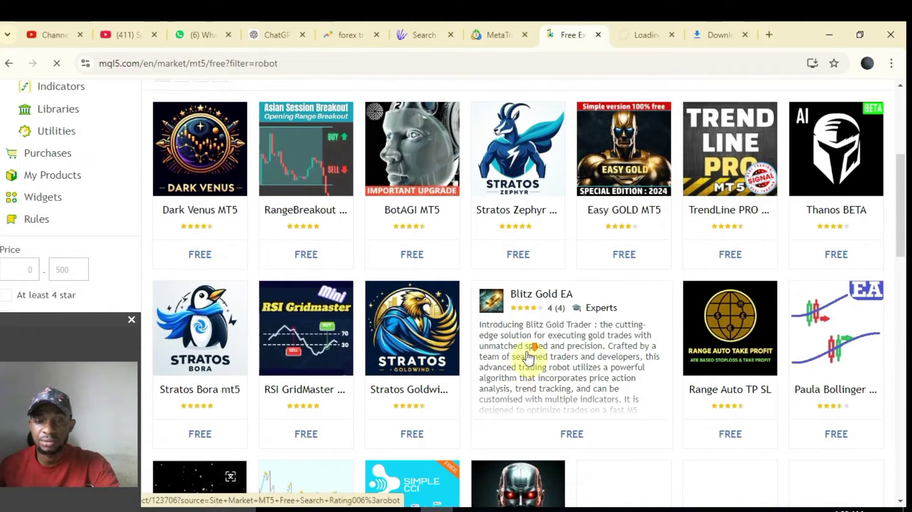
pyautogui.scroll(-1, 513, 354)
pyautogui.scroll(-1, 370, 375)
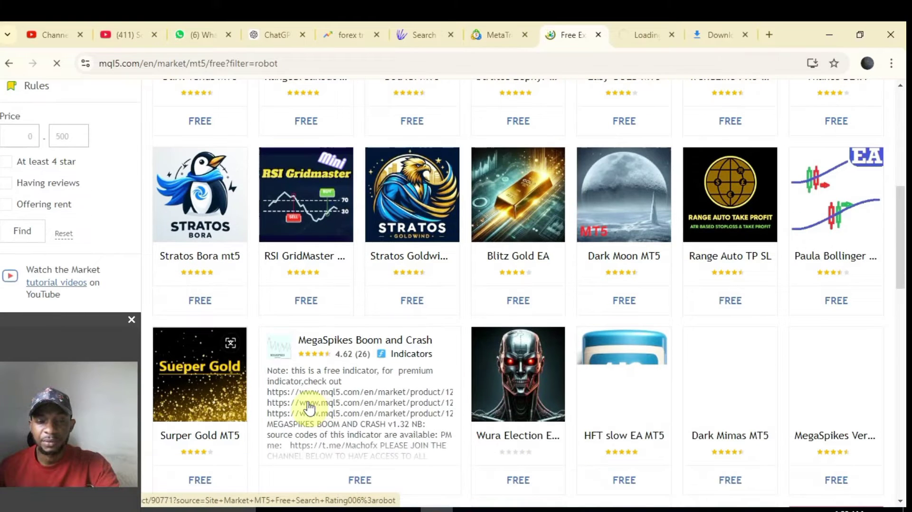
pyautogui.scroll(-1, 279, 366)
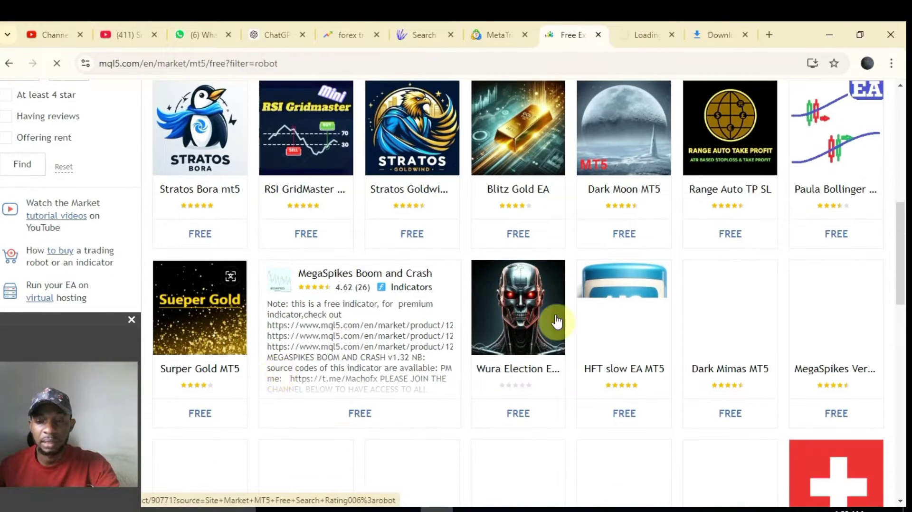
pyautogui.scroll(-2, 556, 322)
pyautogui.scroll(2, 478, 306)
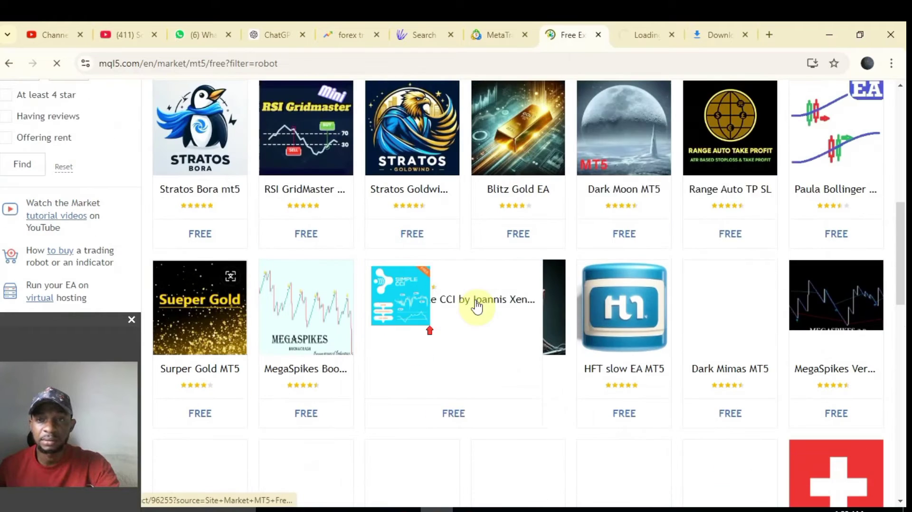
pyautogui.click(650, 41)
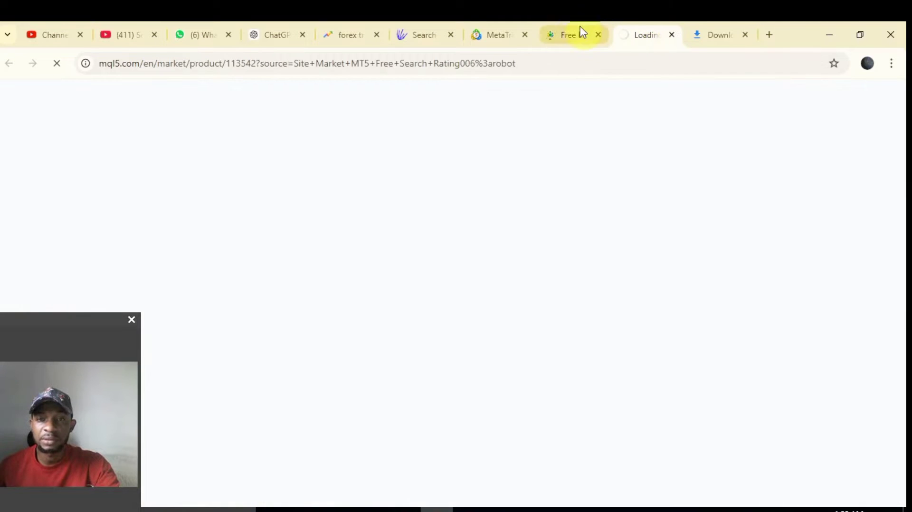
pyautogui.click(566, 38)
pyautogui.scroll(-2, 870, 332)
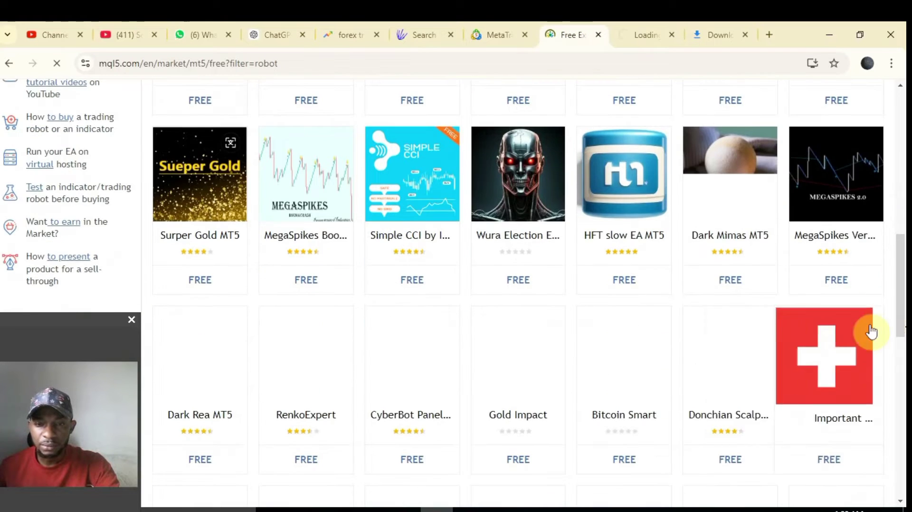
pyautogui.scroll(-1, 230, 302)
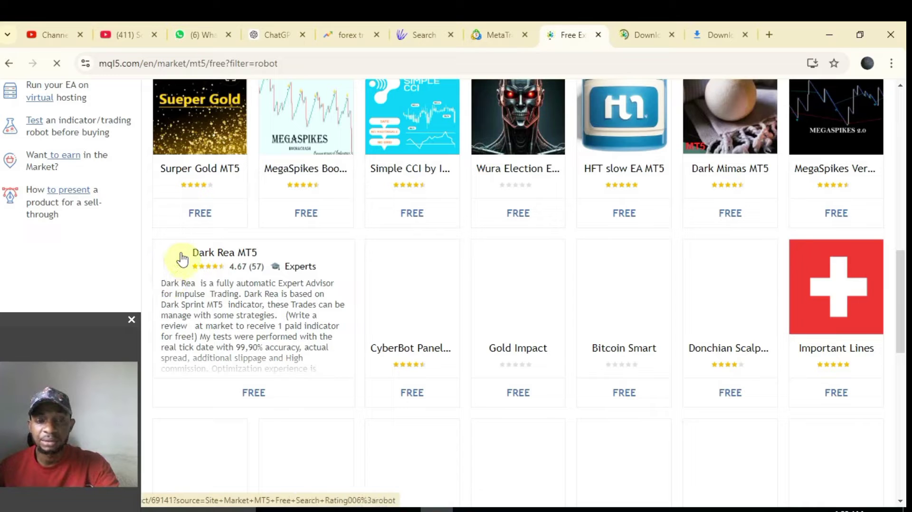
pyautogui.scroll(-4, 448, 324)
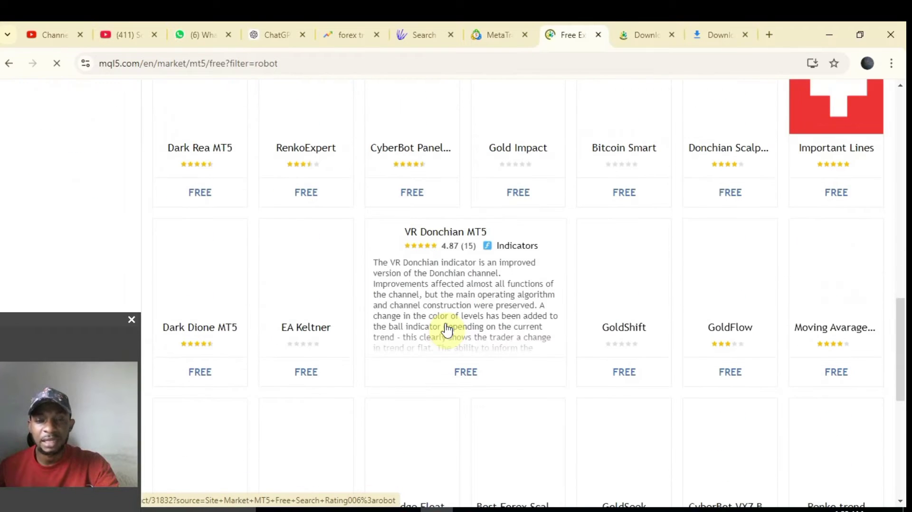
pyautogui.scroll(15, 381, 314)
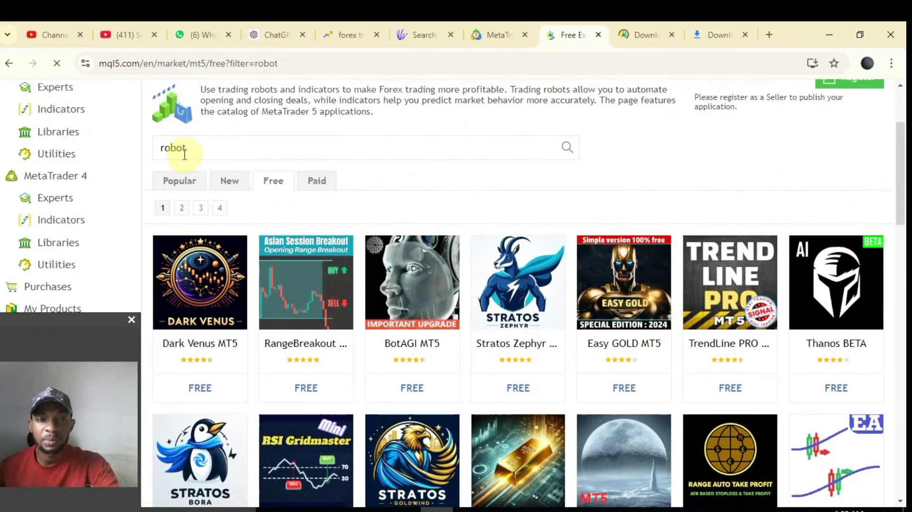
pyautogui.moveTo(366, 360)
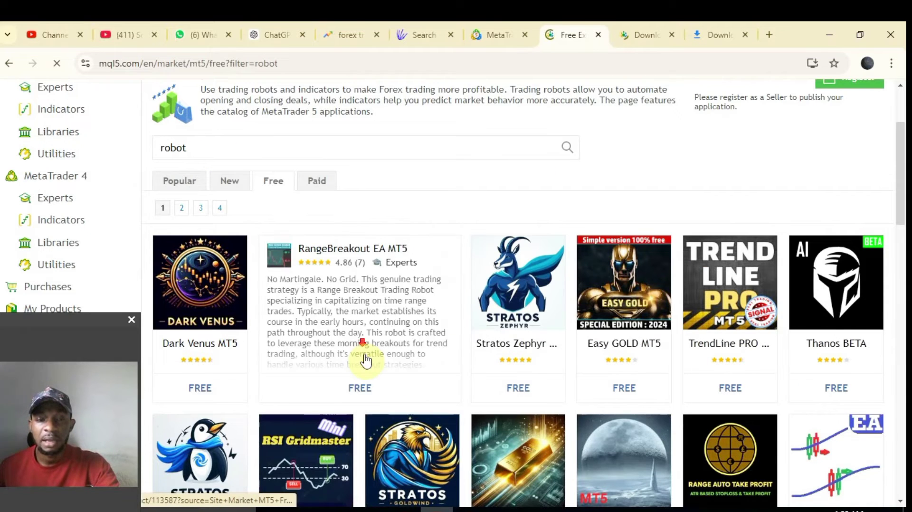
pyautogui.scroll(-5, 366, 360)
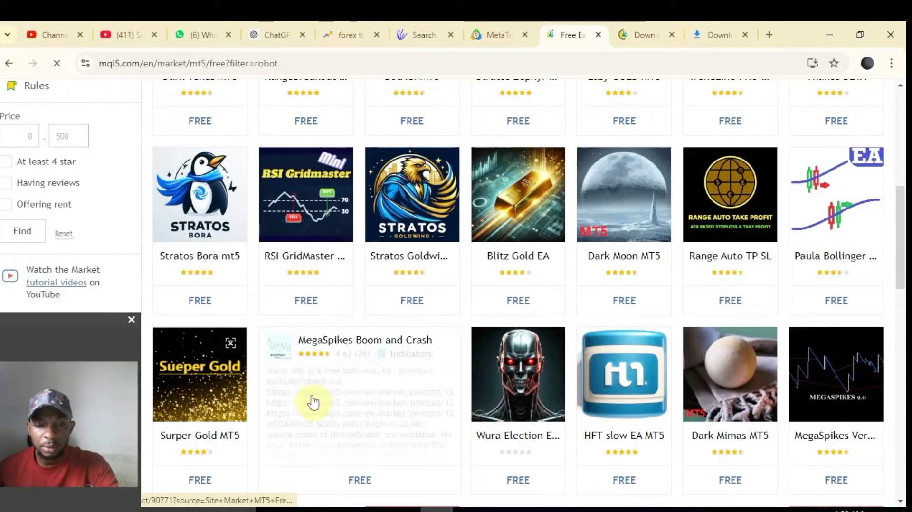
# Step: On the Easy GOLD MT5 tab, scroll through the video, backtests and Reviews, then back up
pyautogui.click(628, 36)
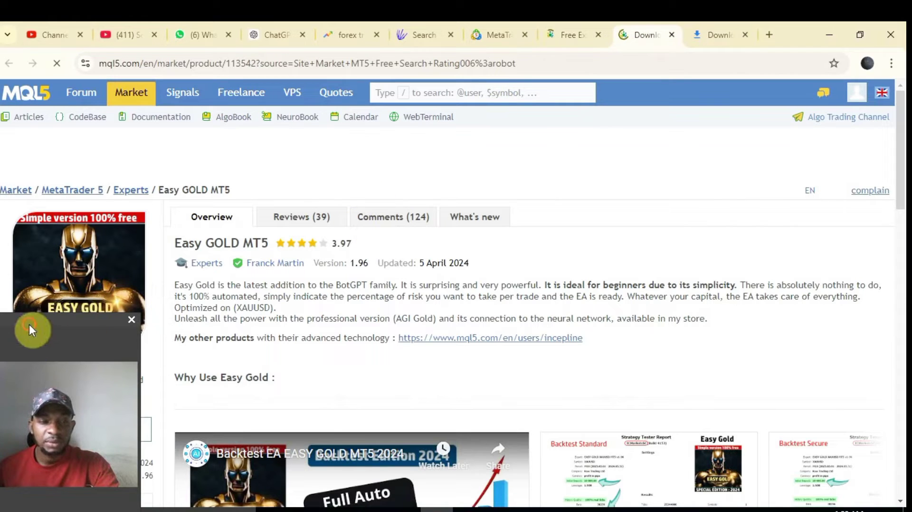
pyautogui.moveTo(29, 326); pyautogui.dragTo(802, 321)
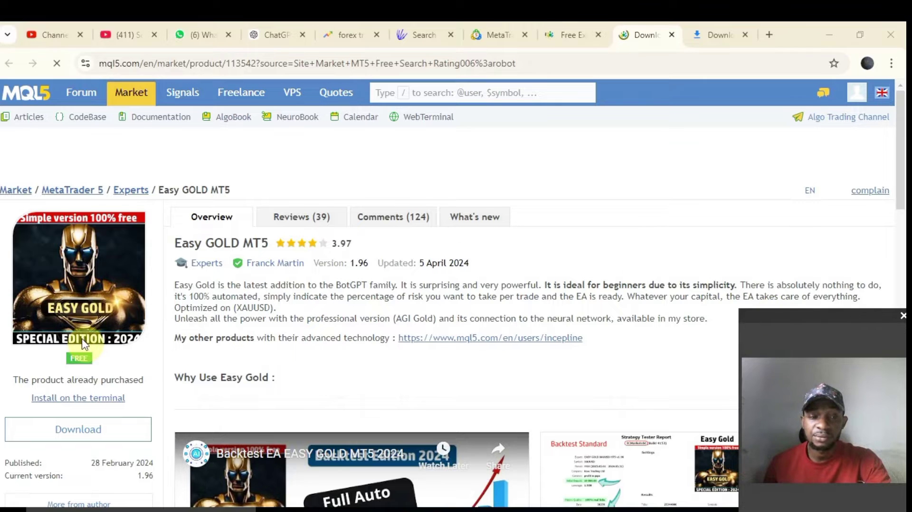
pyautogui.scroll(-2, 84, 343)
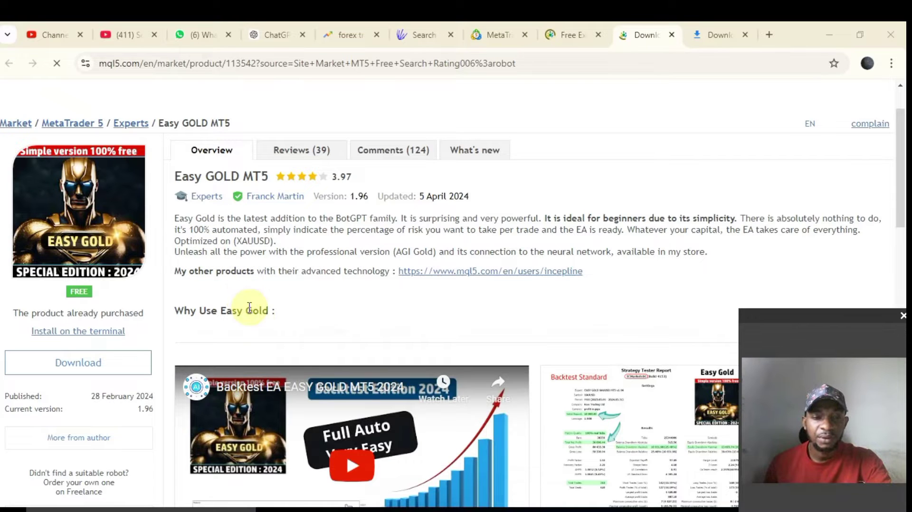
pyautogui.scroll(-3, 294, 368)
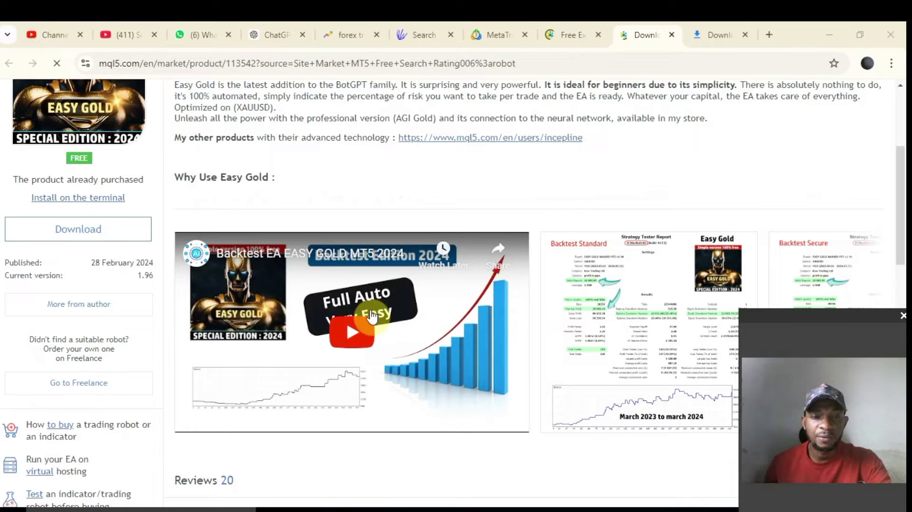
pyautogui.scroll(-2, 345, 335)
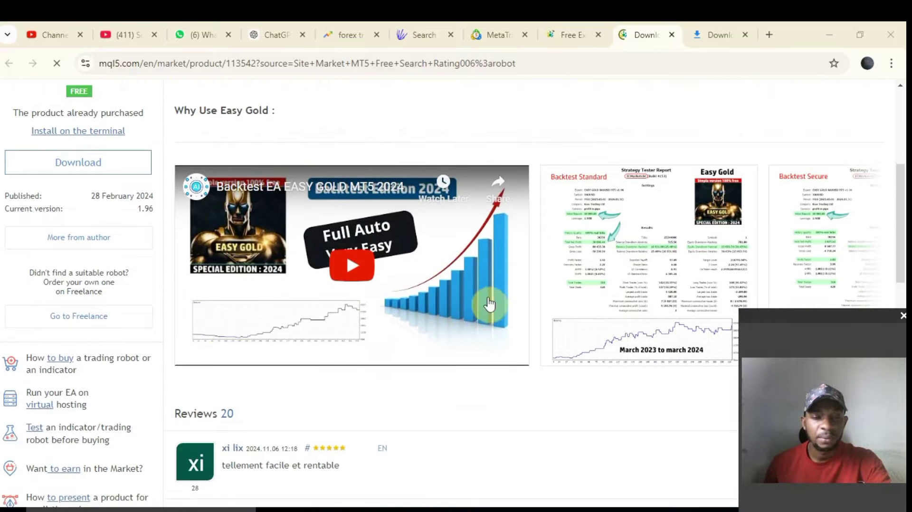
pyautogui.scroll(-3, 489, 304)
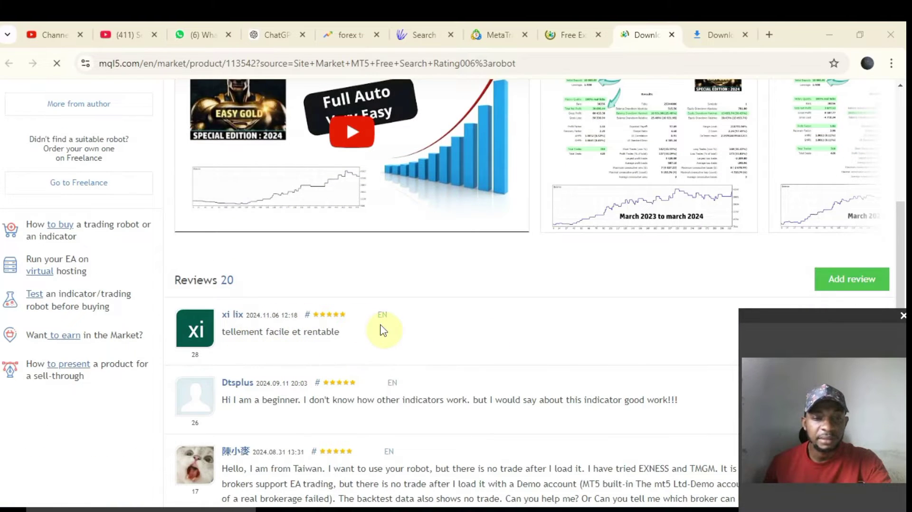
pyautogui.scroll(-3, 378, 329)
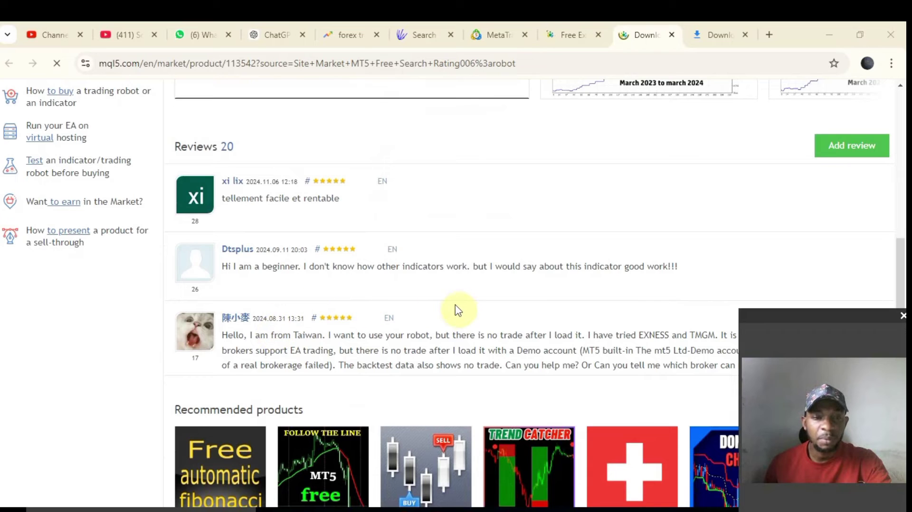
pyautogui.scroll(-1, 461, 333)
pyautogui.scroll(-3, 326, 371)
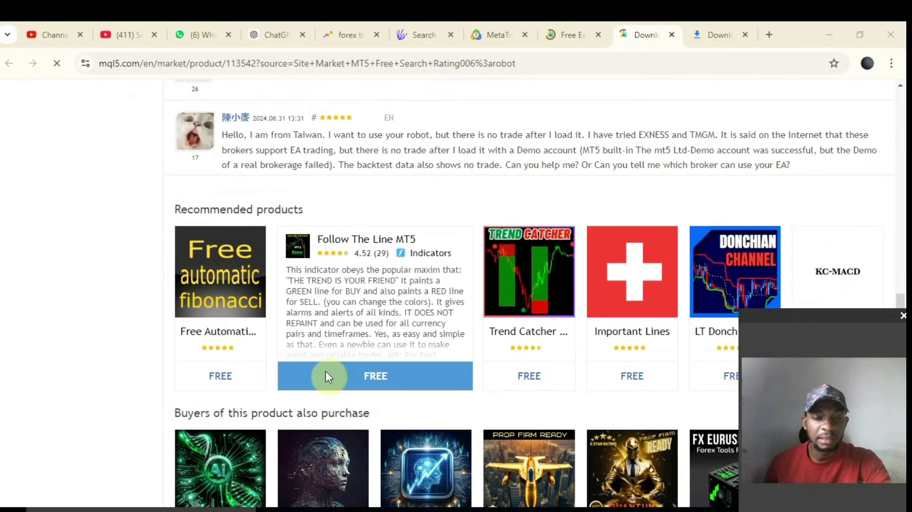
pyautogui.scroll(-3, 654, 380)
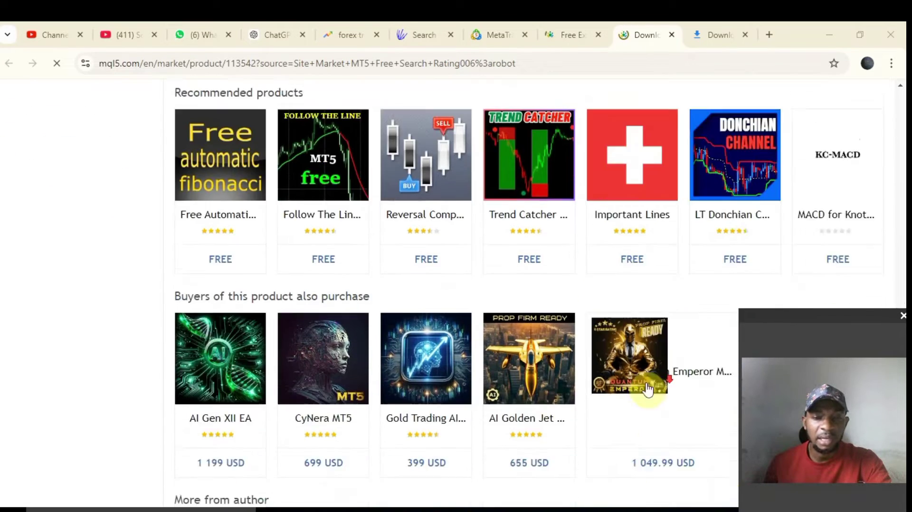
pyautogui.scroll(15, 433, 377)
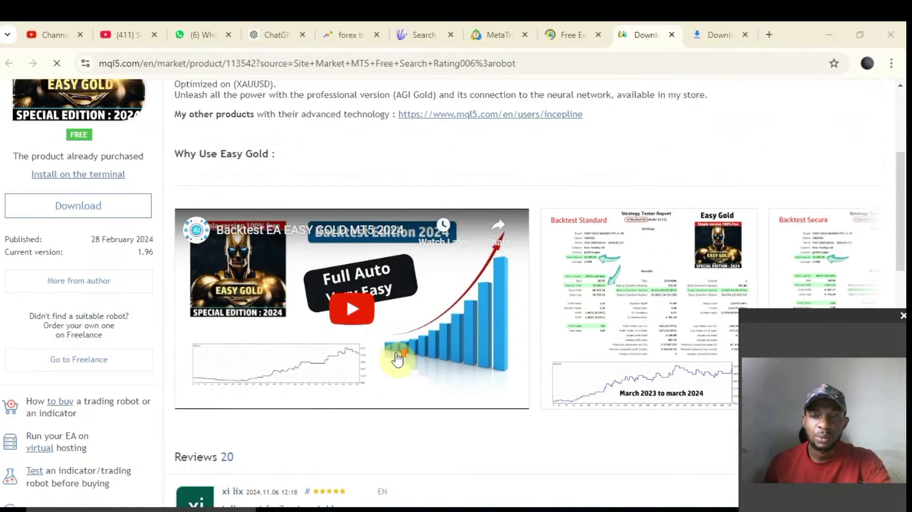
pyautogui.scroll(3, 389, 347)
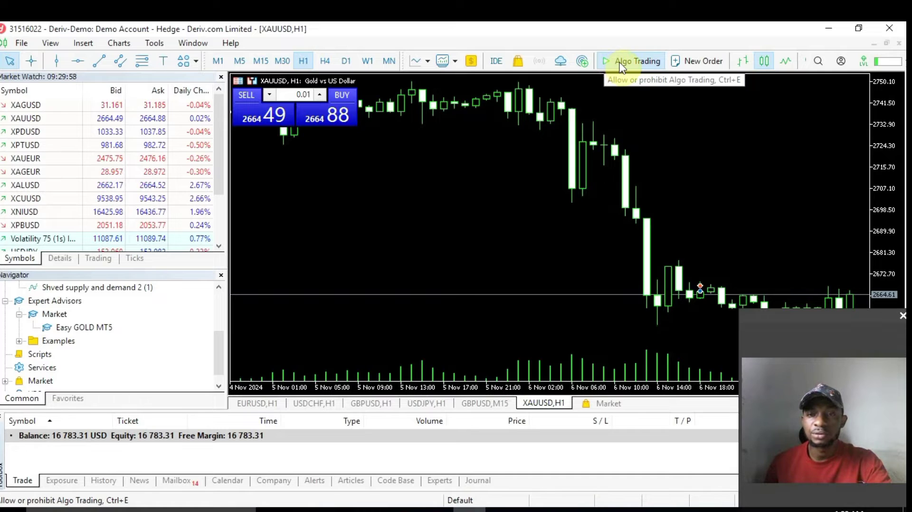
# Step: Toggle Algo Trading off and back on, then go back to the Easy GOLD MT5 page in Chrome
pyautogui.click(605, 64)
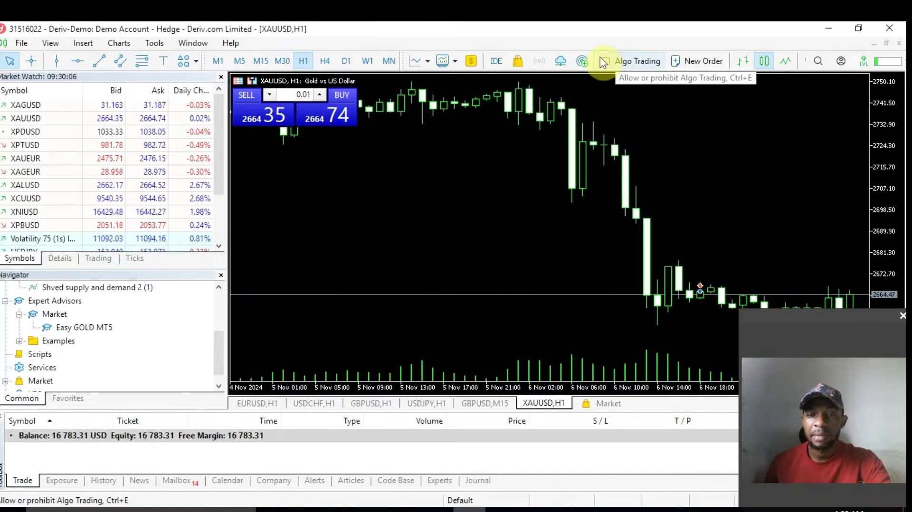
pyautogui.click(607, 66)
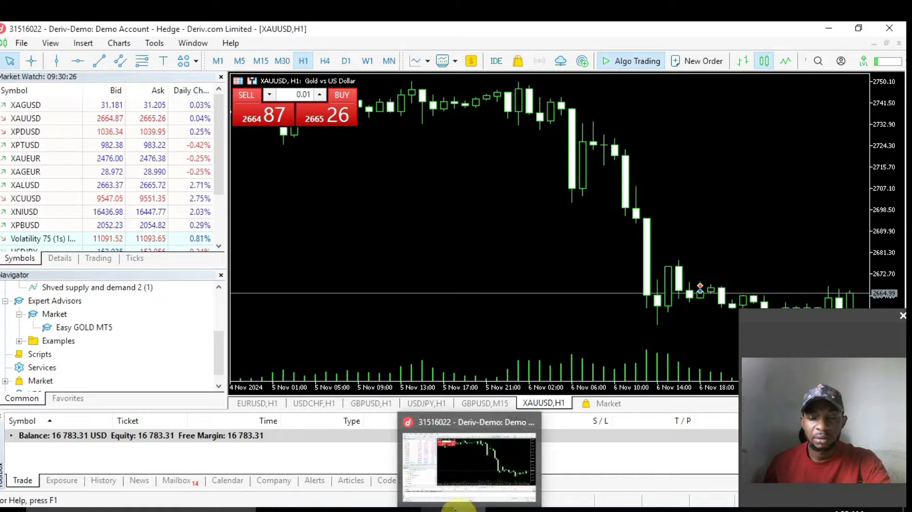
pyautogui.click(477, 510)
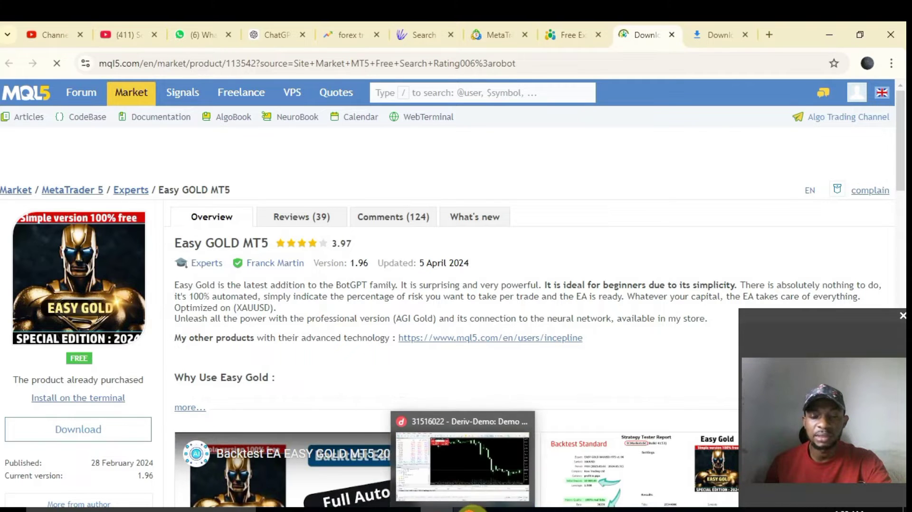
# Step: Switch from the browser back to the MetaTrader 5 terminal window
pyautogui.click(458, 509)
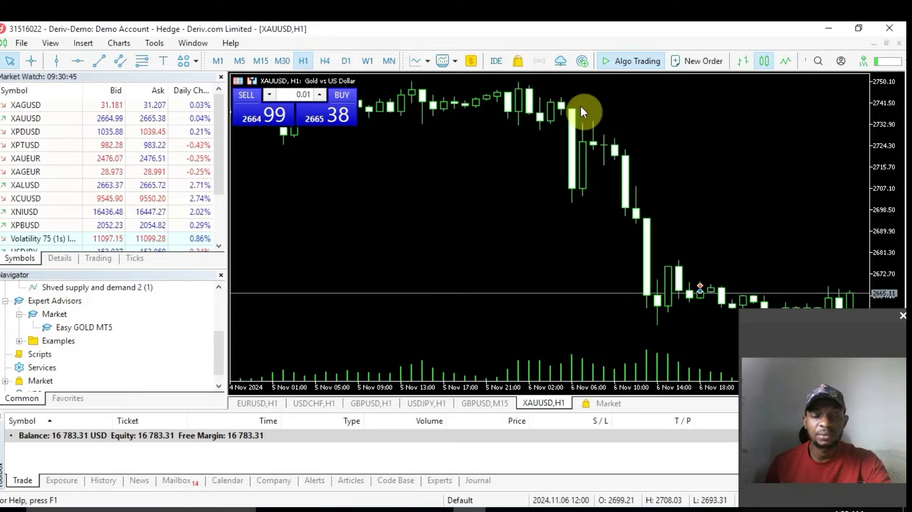
# Step: Refresh the Navigator's Expert Advisors group and select Easy GOLD MT5 under Market
pyautogui.click(73, 307)
pyautogui.rightClick(74, 306)
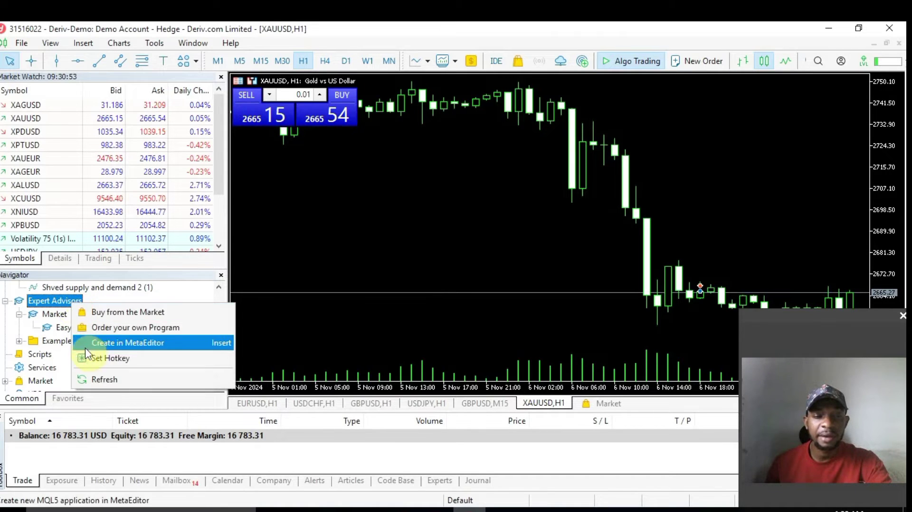
pyautogui.click(93, 383)
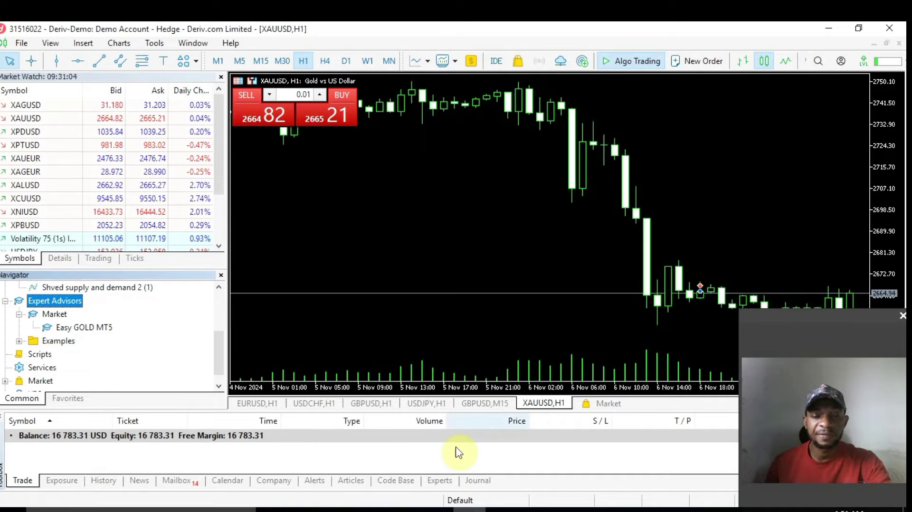
pyautogui.click(459, 509)
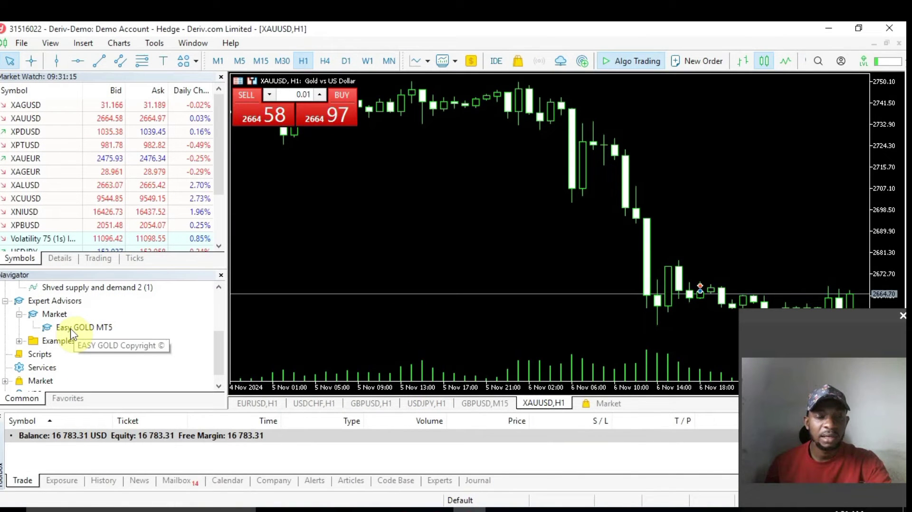
pyautogui.click(69, 328)
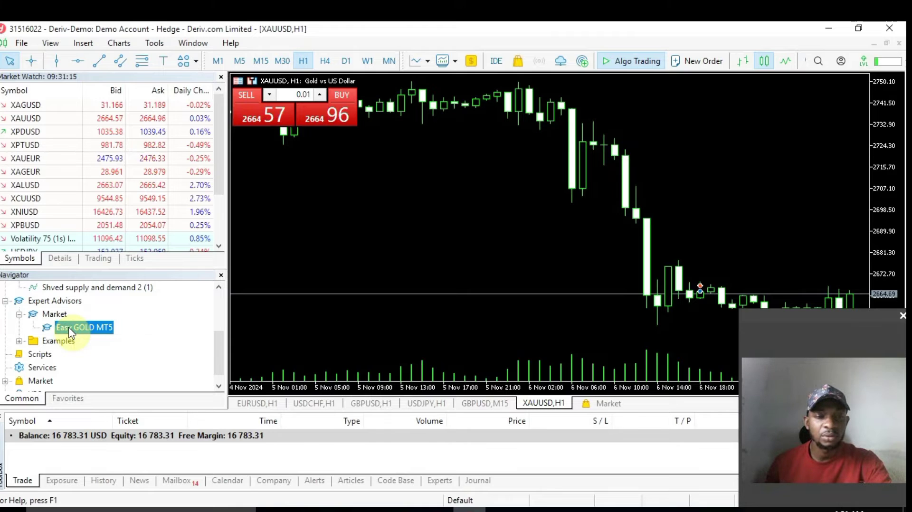
# Step: Drop Easy GOLD MT5 onto the XAUUSD H1 chart, keep Trade B risk 1.0 and other defaults, and confirm
pyautogui.moveTo(69, 330); pyautogui.dragTo(351, 235)
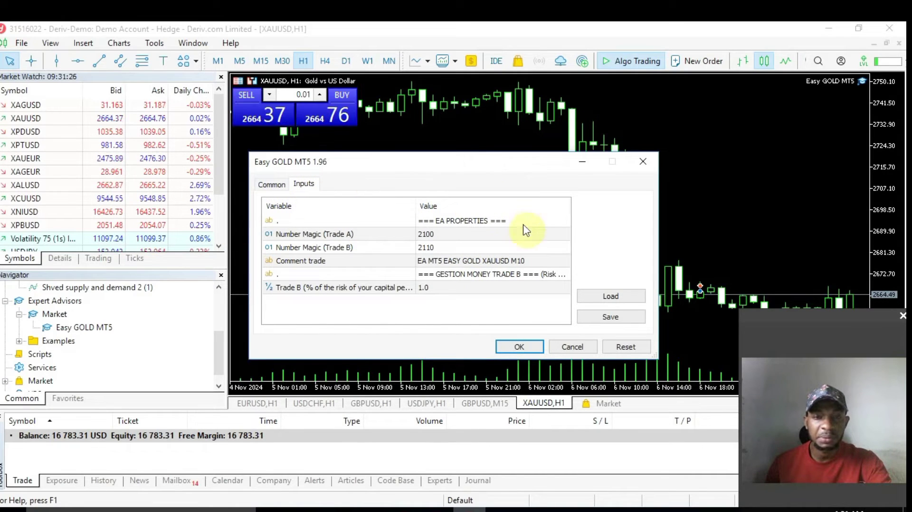
pyautogui.click(432, 287)
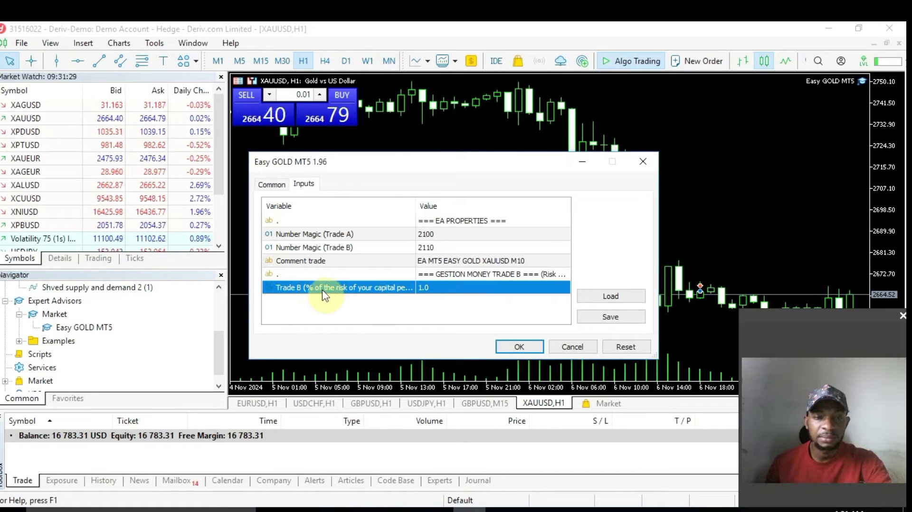
pyautogui.click(437, 288)
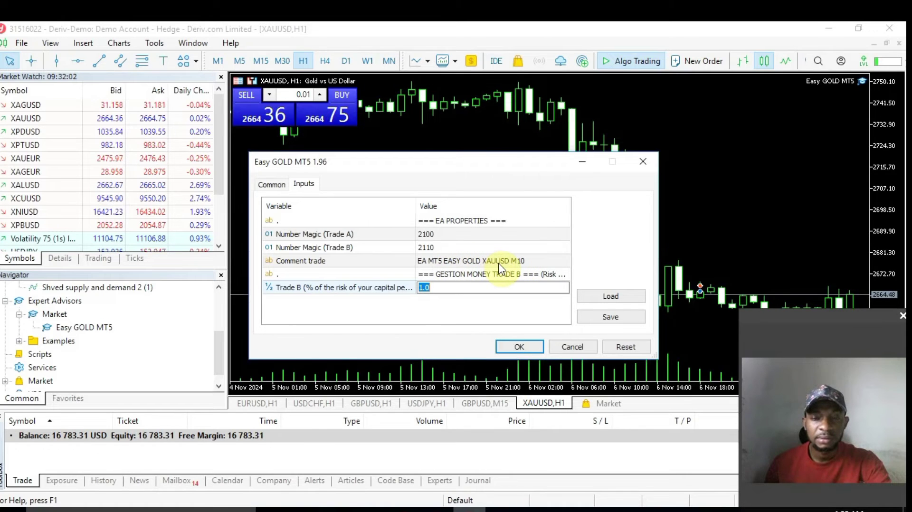
pyautogui.click(540, 261)
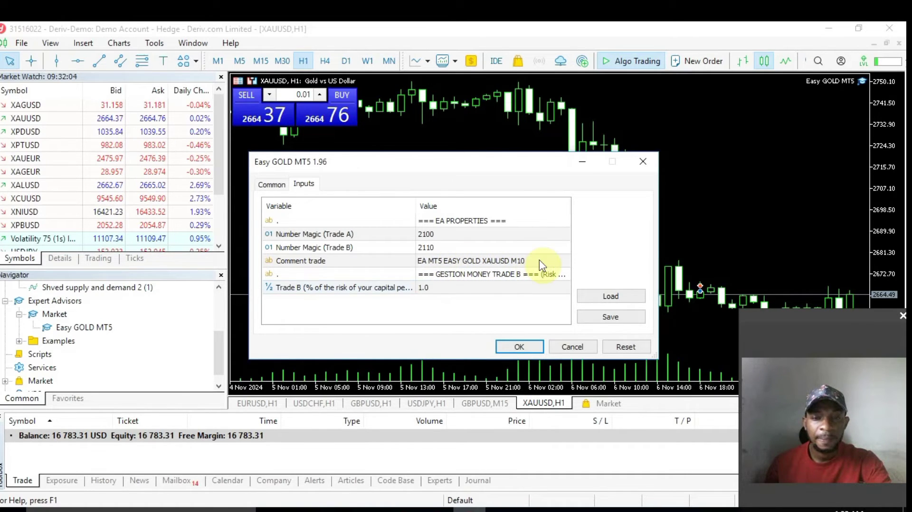
pyautogui.click(540, 260)
pyautogui.click(541, 260)
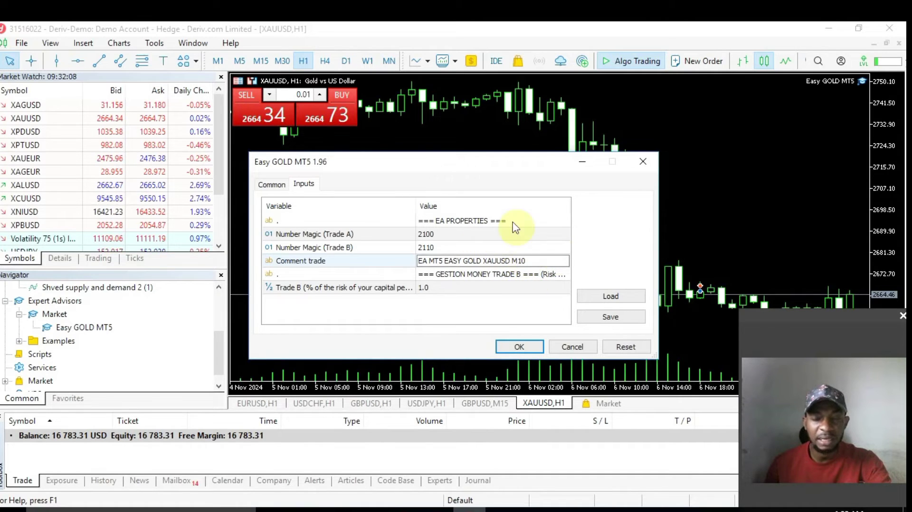
pyautogui.doubleClick(521, 274)
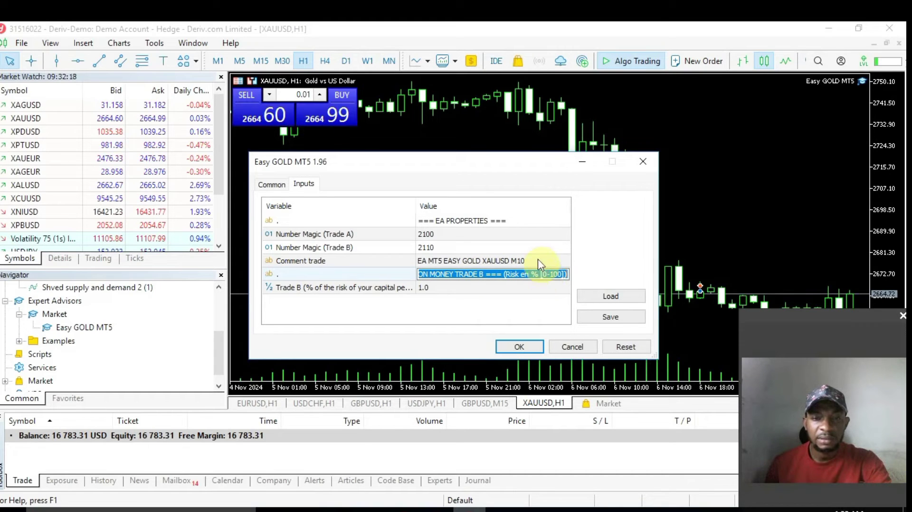
pyautogui.click(499, 221)
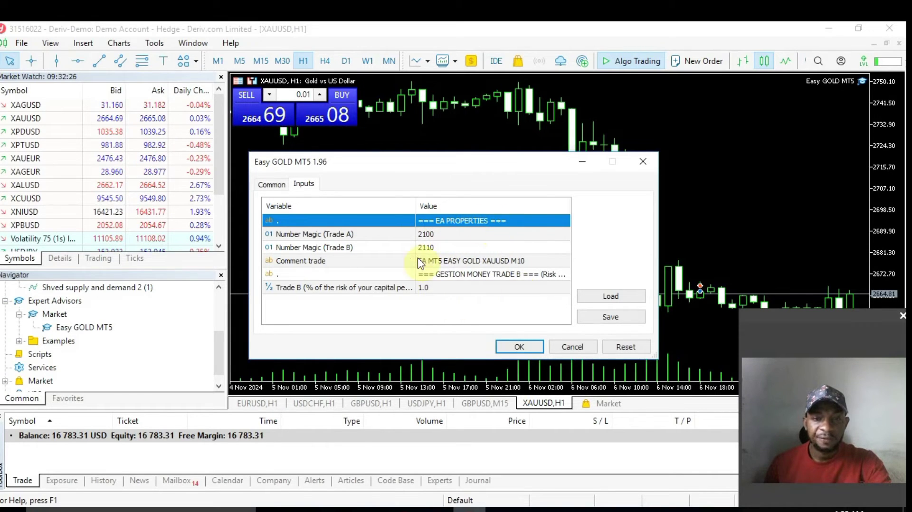
pyautogui.click(525, 347)
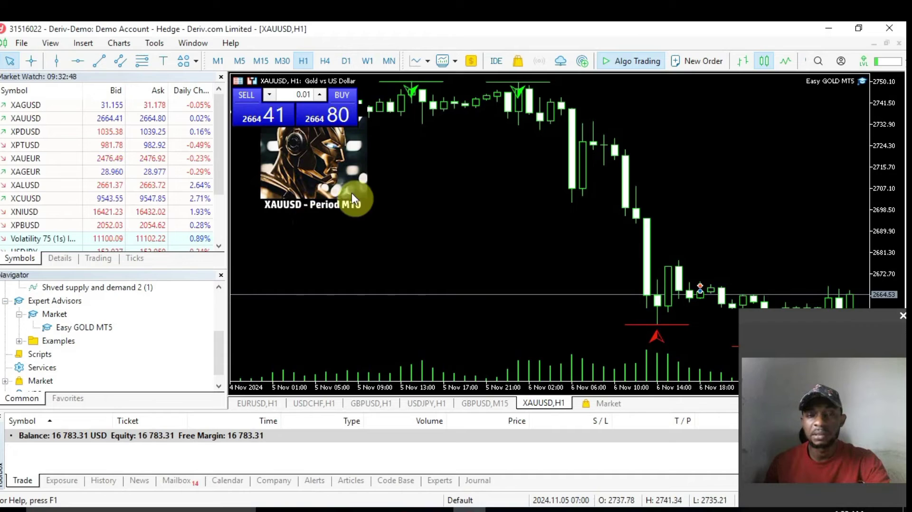
pyautogui.moveTo(839, 317); pyautogui.dragTo(88, 361)
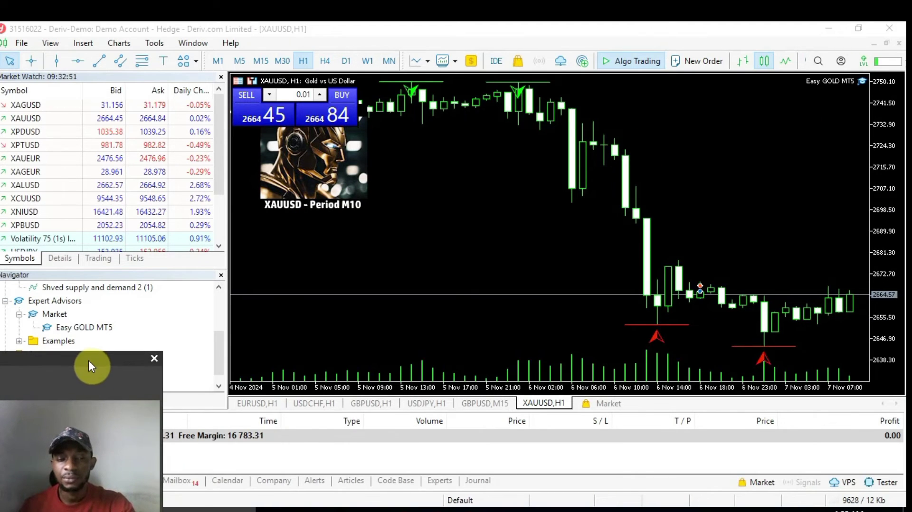
pyautogui.click(863, 86)
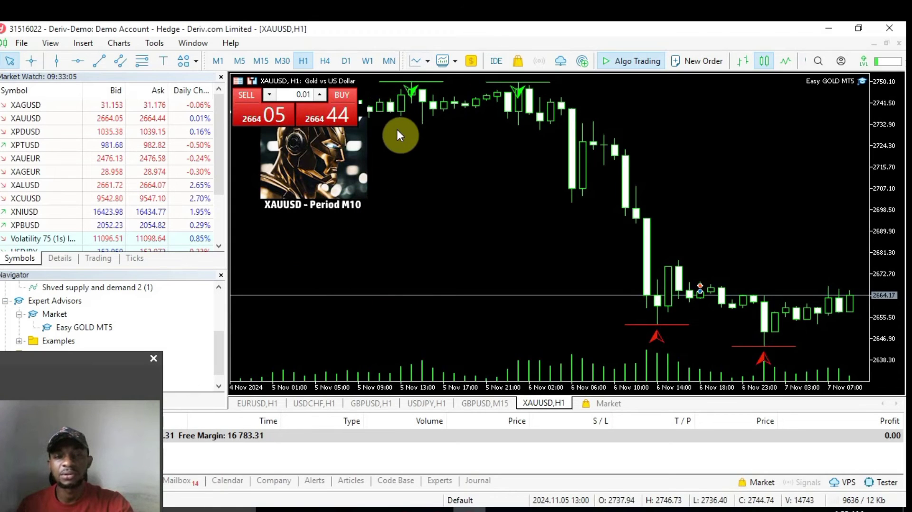
pyautogui.rightClick(420, 139)
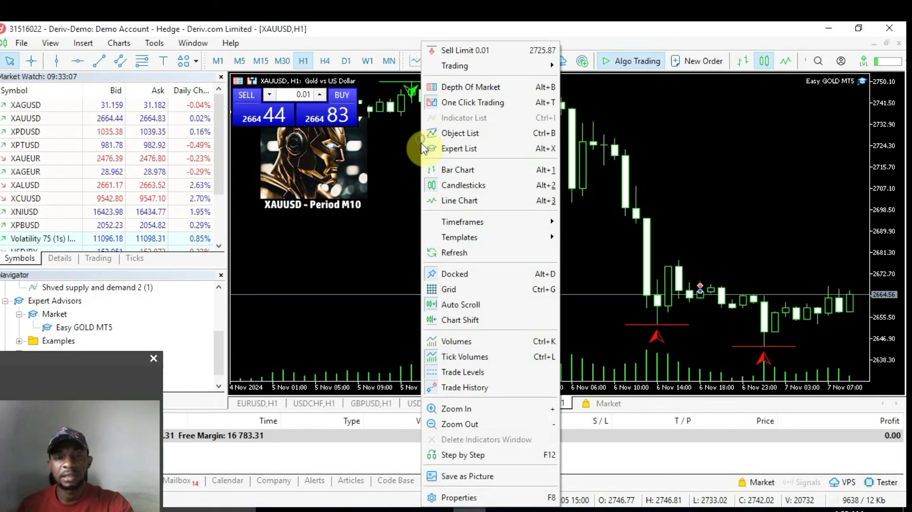
pyautogui.click(449, 150)
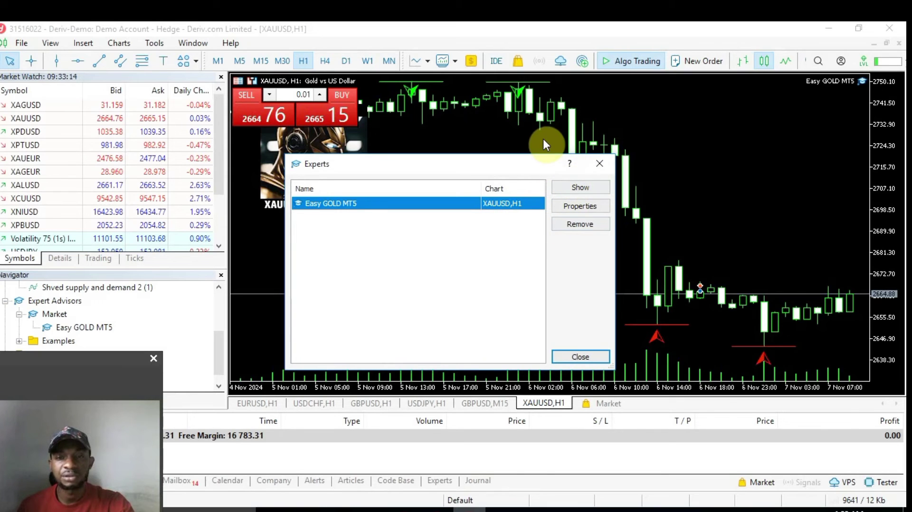
pyautogui.click(580, 357)
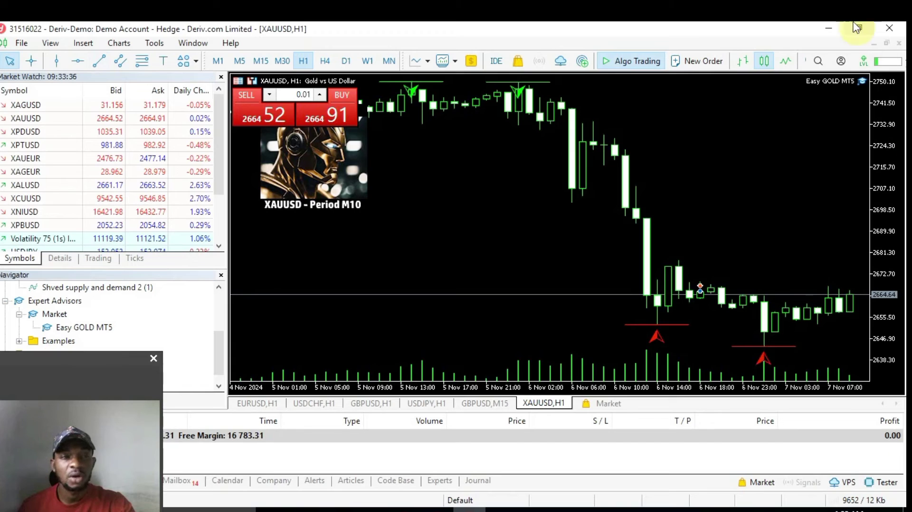
pyautogui.click(21, 41)
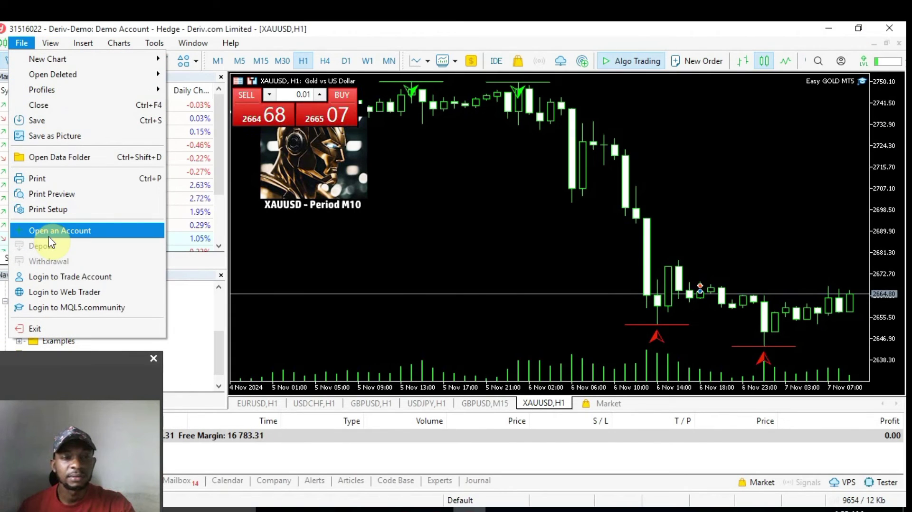
pyautogui.click(79, 160)
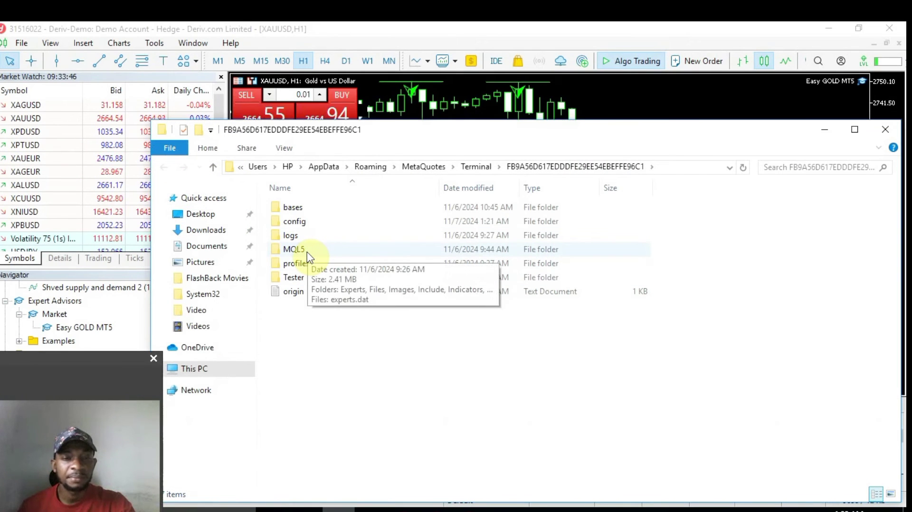
pyautogui.doubleClick(295, 250)
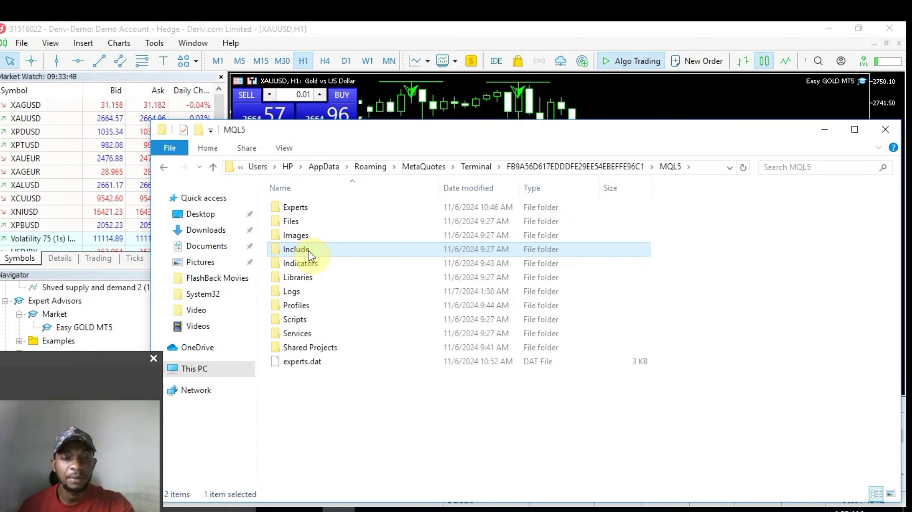
pyautogui.doubleClick(313, 212)
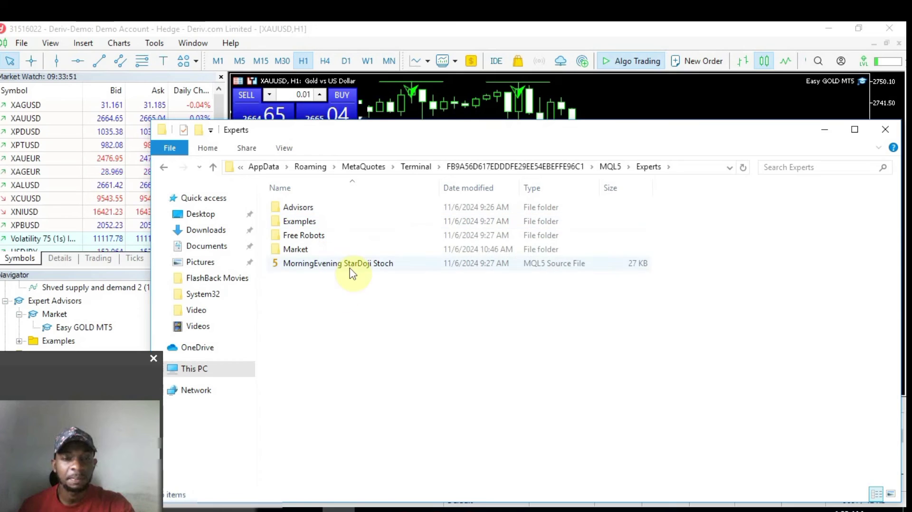
pyautogui.rightClick(281, 280)
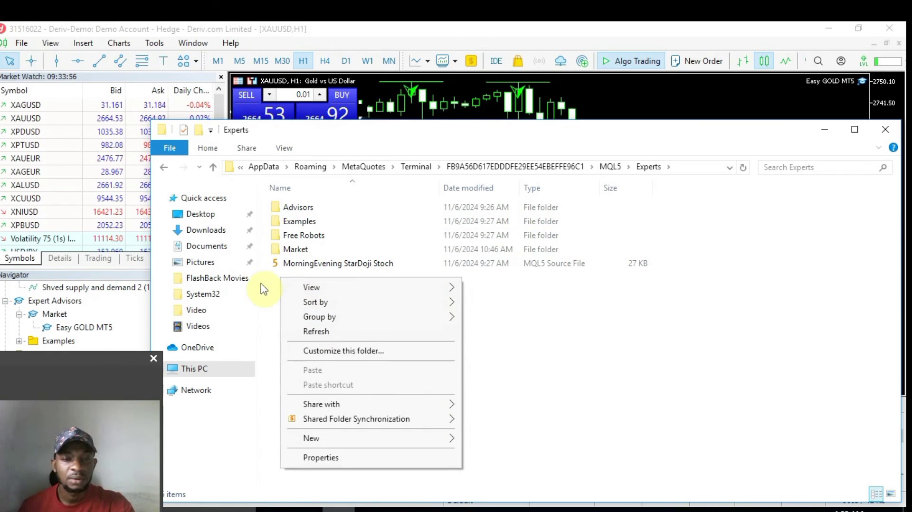
pyautogui.click(264, 284)
pyautogui.click(886, 131)
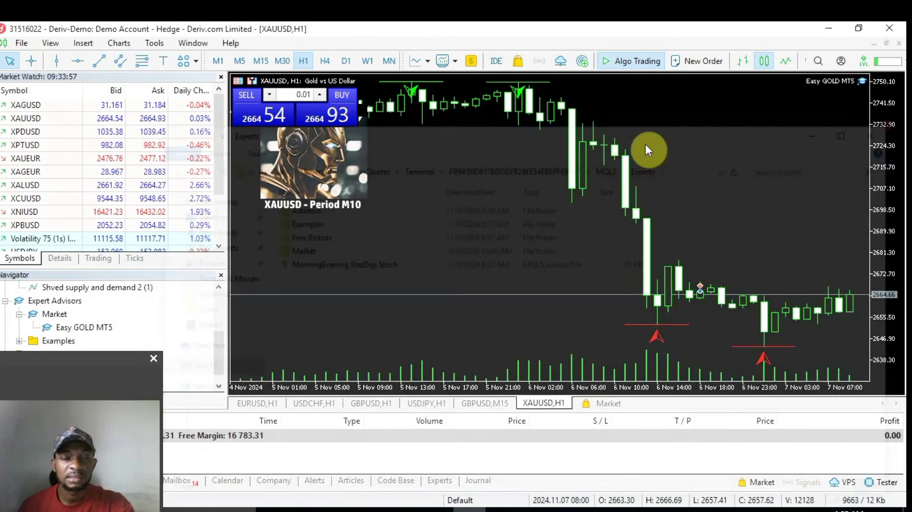
pyautogui.moveTo(13, 358); pyautogui.dragTo(760, 341)
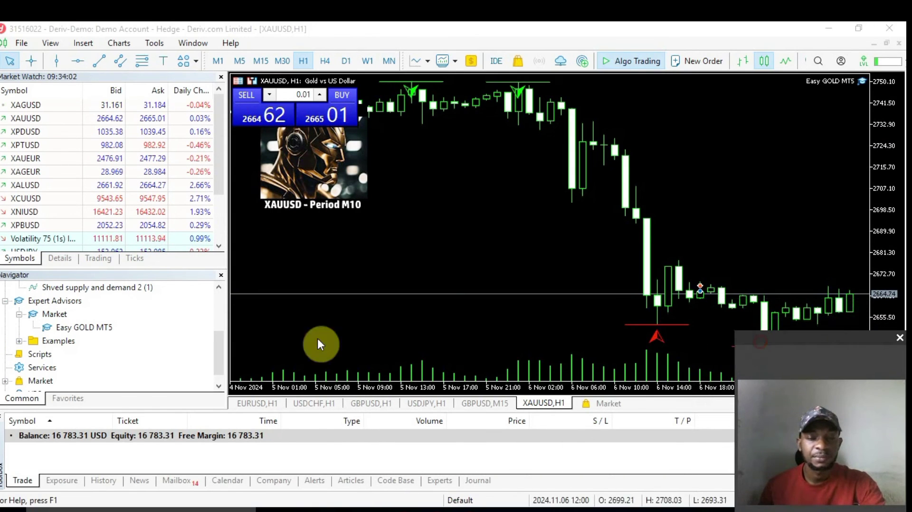
pyautogui.rightClick(73, 302)
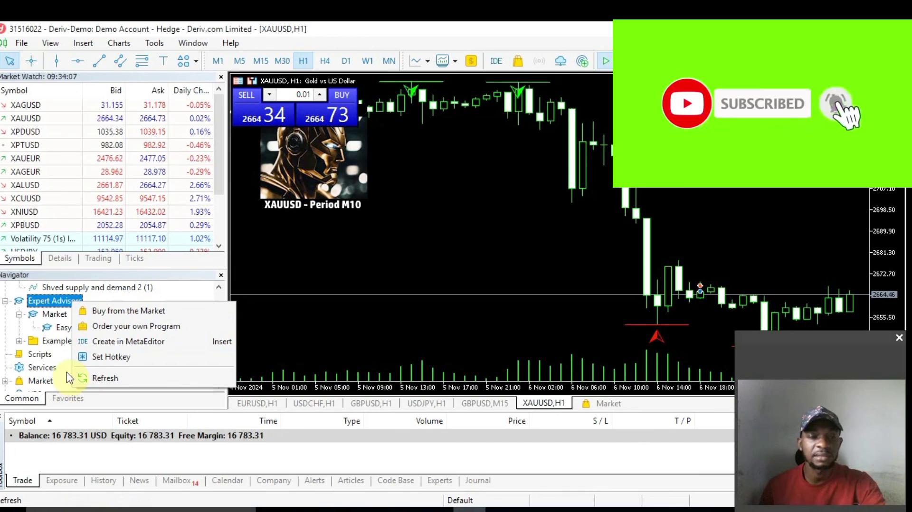
pyautogui.click(395, 153)
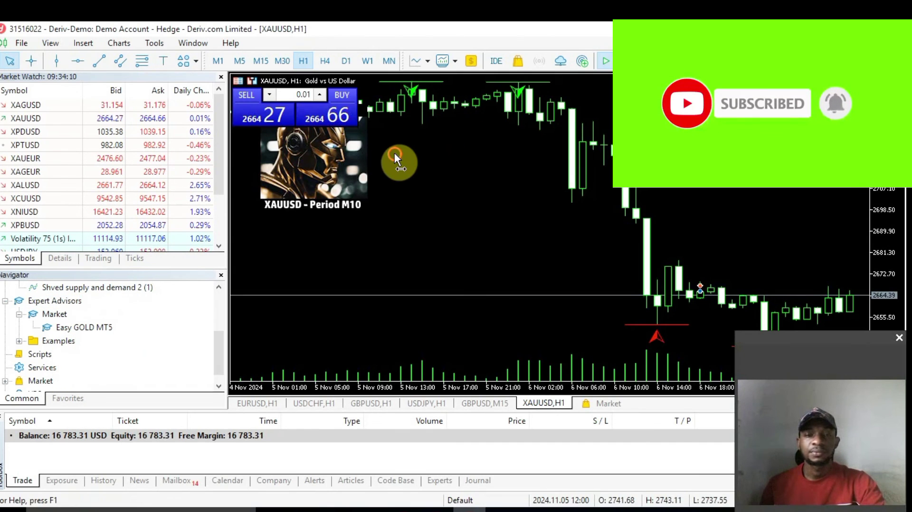